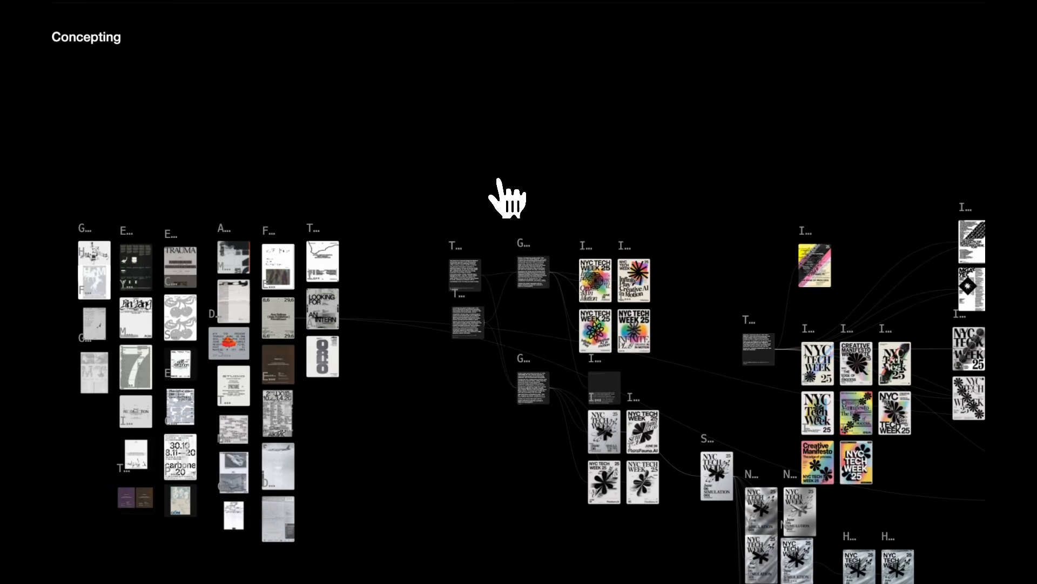
Step: Select the reference posters, try and cancel Create Style, then add a Contemporary Poster Design image block
{"action": "left_click_drag", "start_coordinate": [508, 200], "coordinate": [560, 205]}
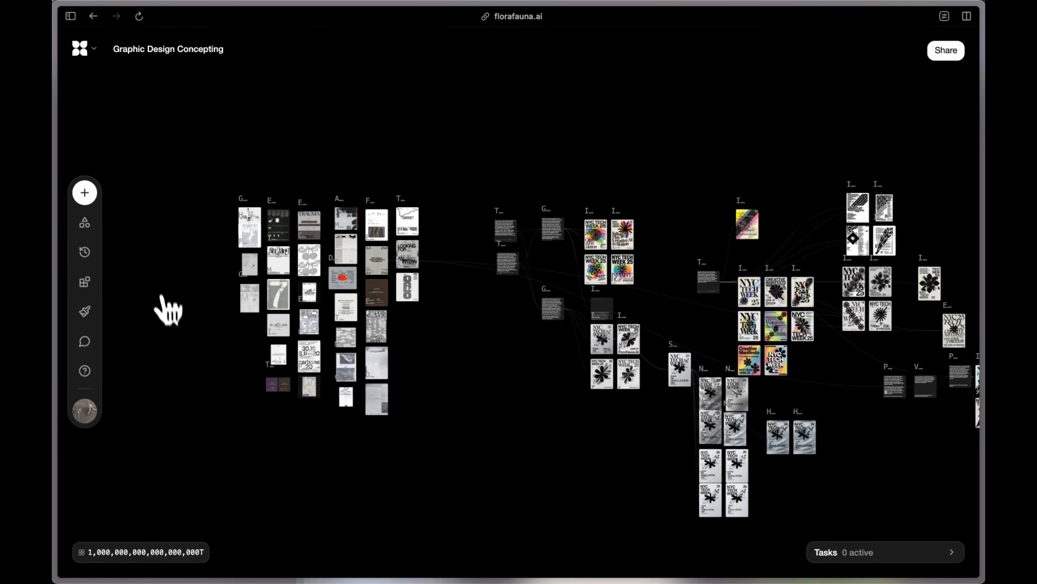
{"action": "left_click_drag", "start_coordinate": [207, 182], "coordinate": [450, 454]}
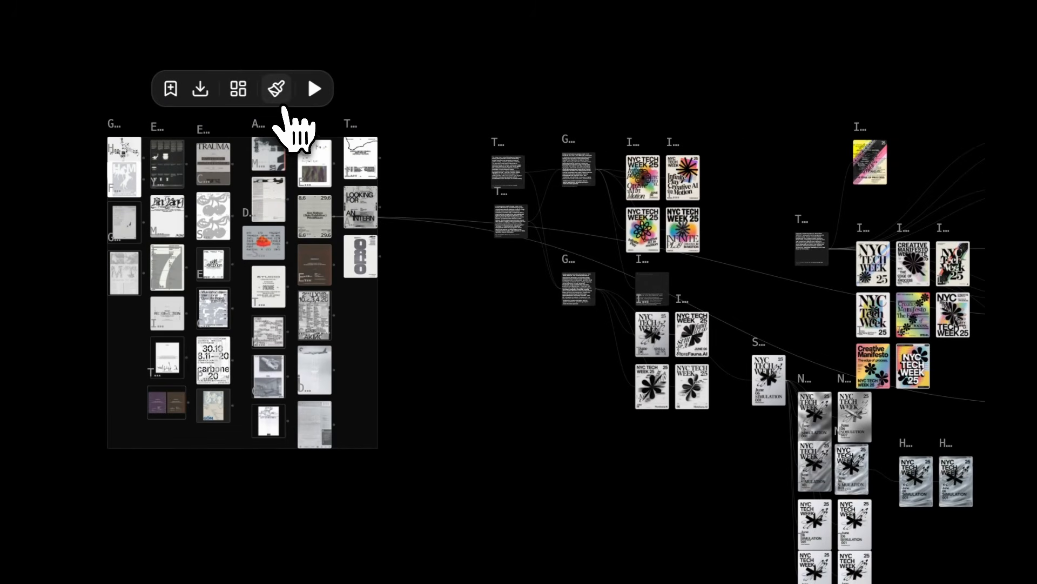
{"action": "left_click", "coordinate": [281, 106]}
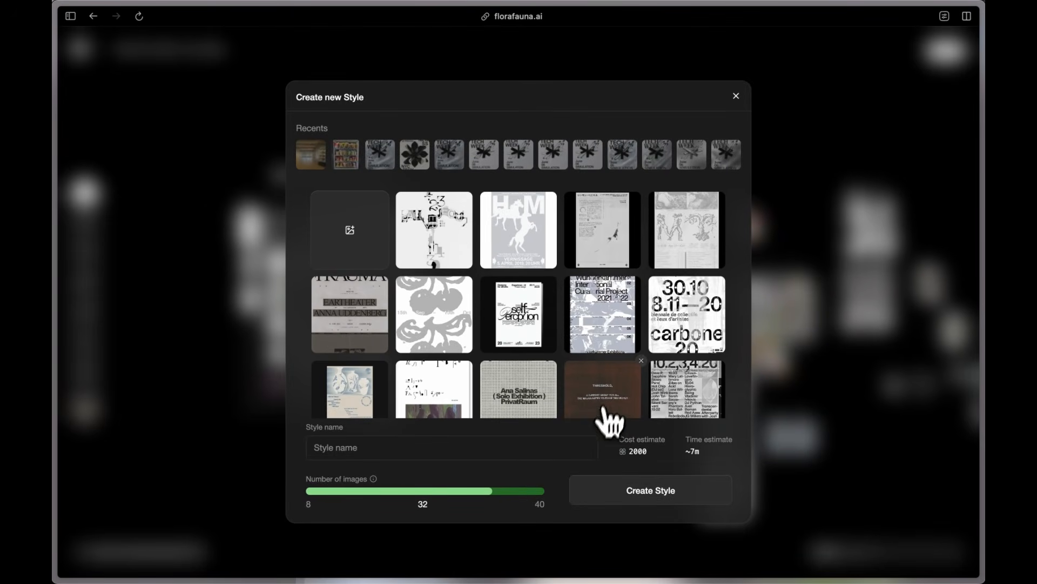
{"action": "scroll", "coordinate": [614, 371], "scroll_direction": "down", "scroll_amount": 8}
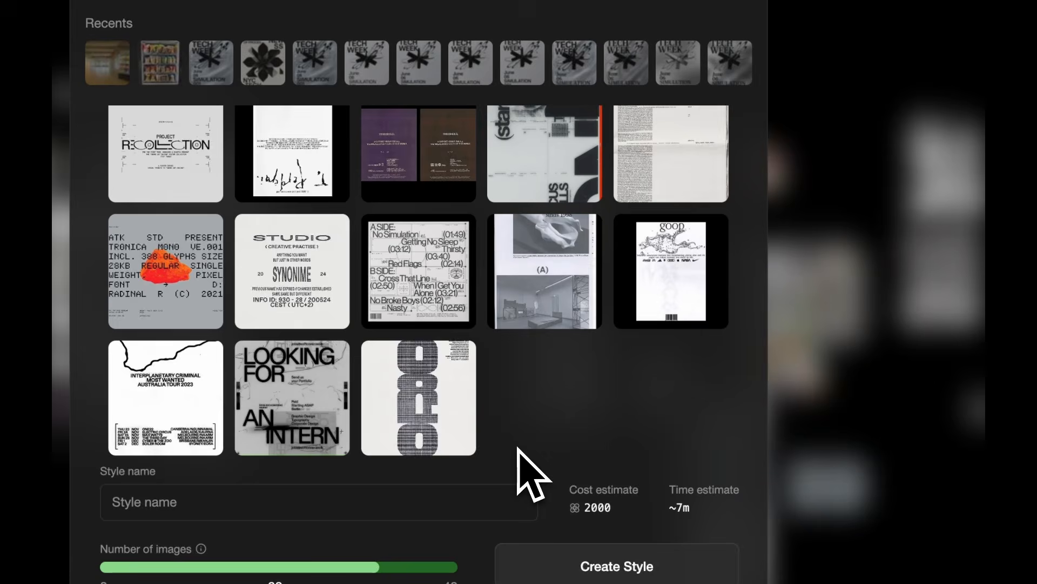
{"action": "scroll", "coordinate": [520, 427], "scroll_direction": "up", "scroll_amount": 8}
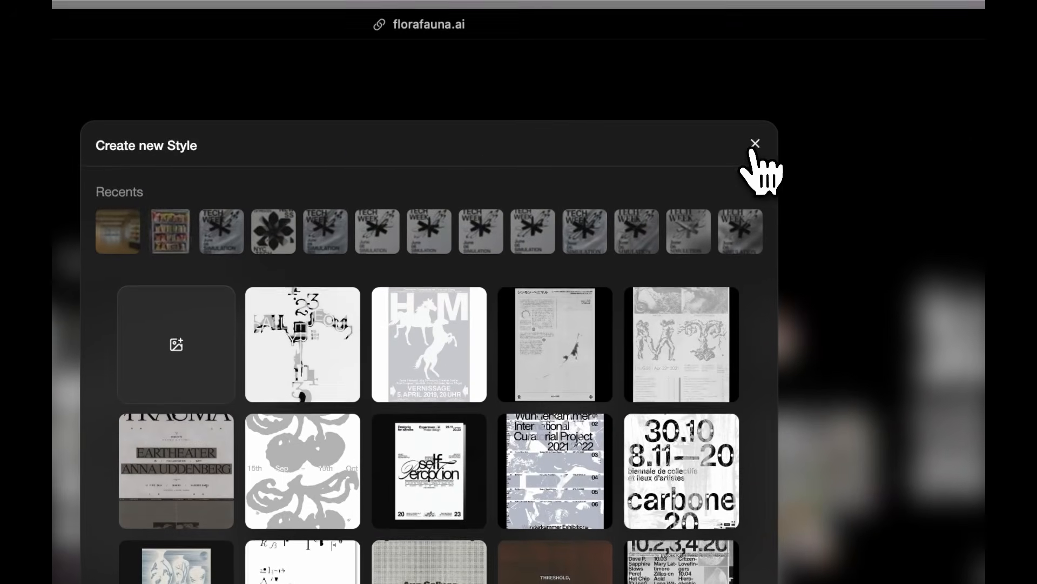
{"action": "left_click", "coordinate": [754, 143]}
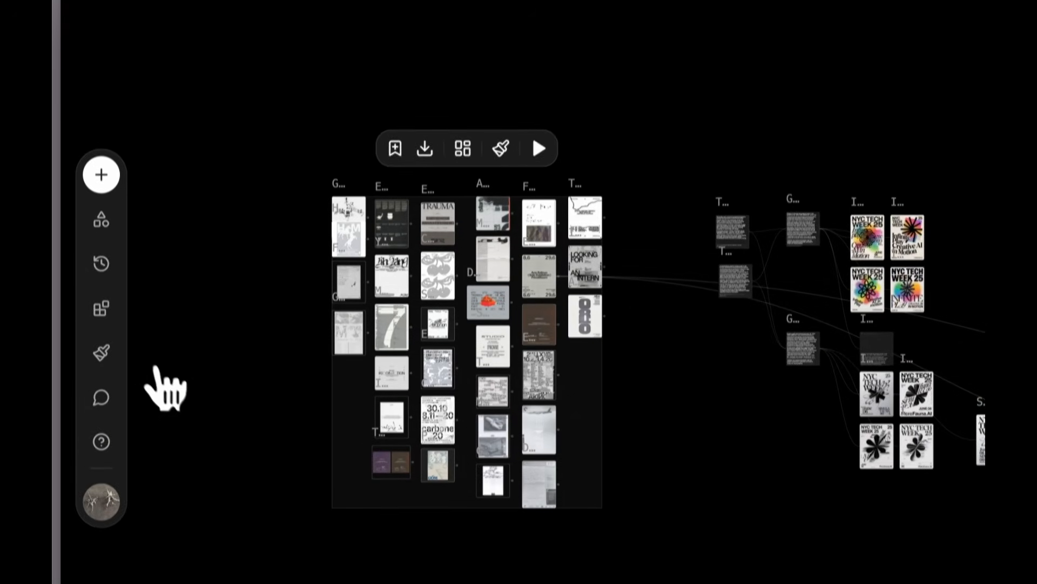
{"action": "left_click", "coordinate": [108, 317]}
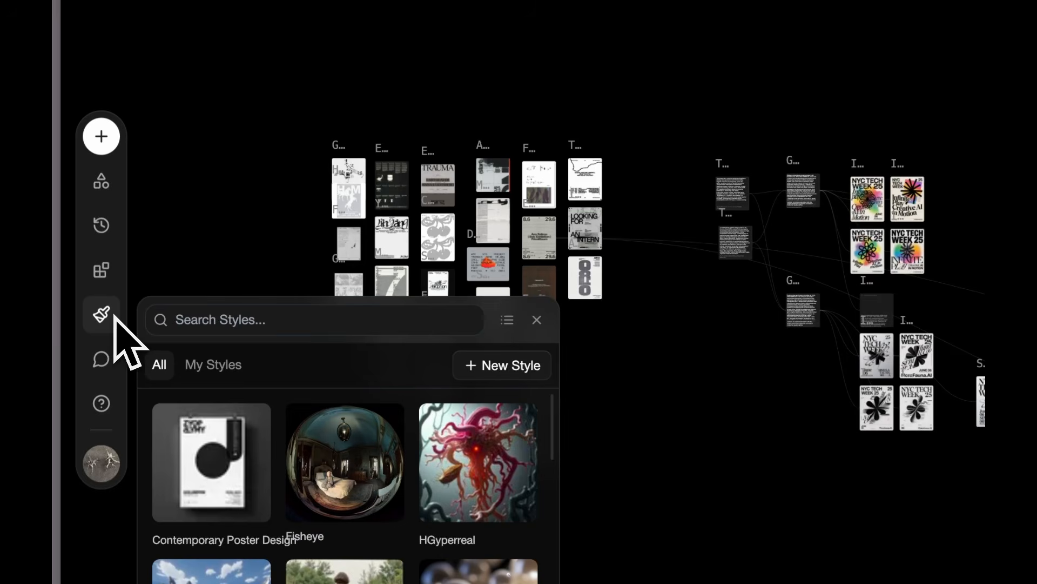
{"action": "left_click", "coordinate": [212, 462]}
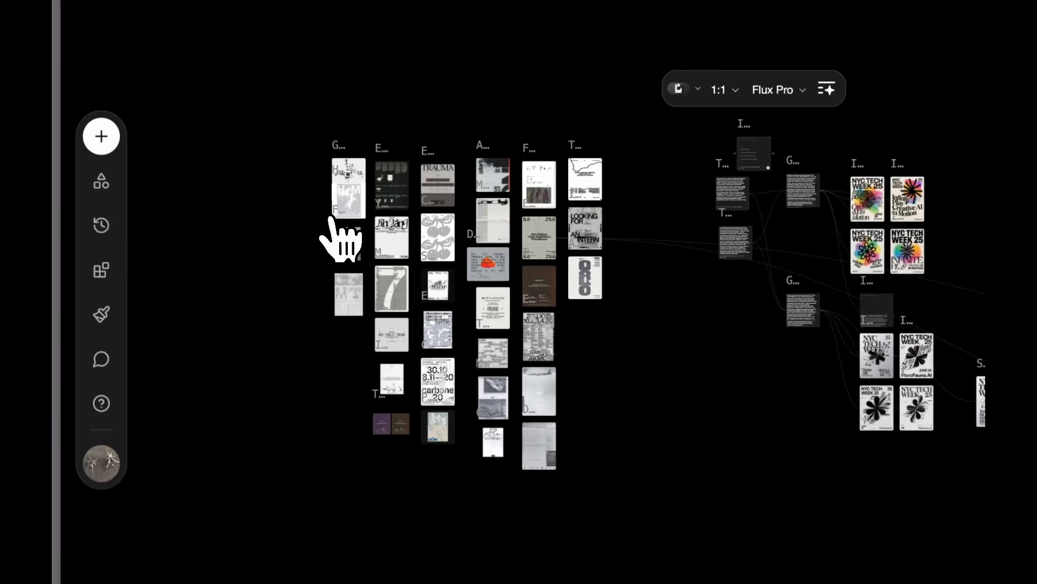
Step: Zoom into the TEXT 3 prompt and pan to show TEXT 1, TEXT 3 and the Generate node
{"action": "scroll", "coordinate": [306, 246], "scroll_direction": "right", "scroll_amount": 10}
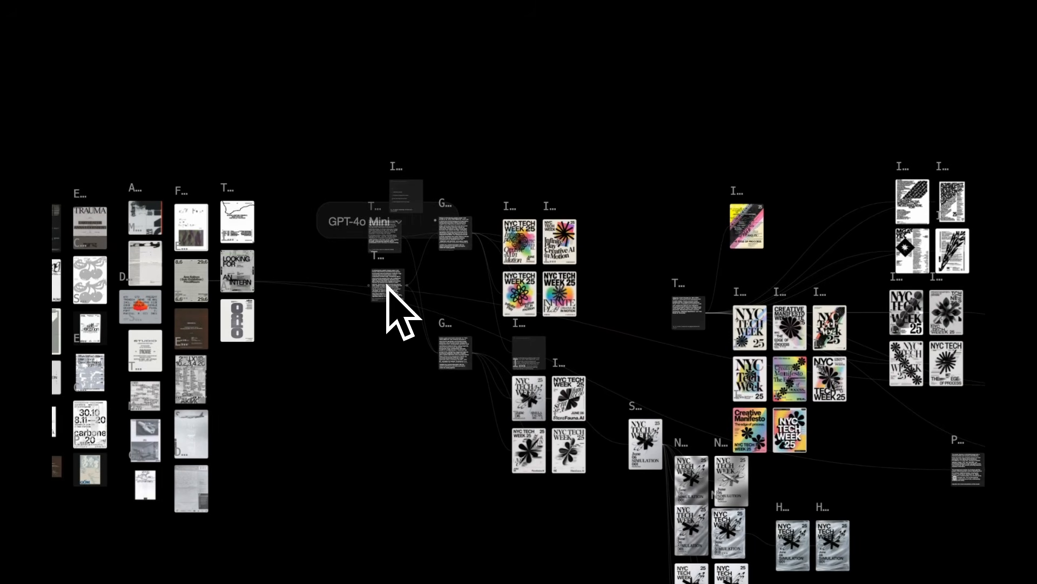
{"action": "scroll", "coordinate": [405, 287], "scroll_direction": "up", "scroll_amount": 5}
{"action": "scroll", "coordinate": [385, 286], "scroll_direction": "up", "scroll_amount": 6}
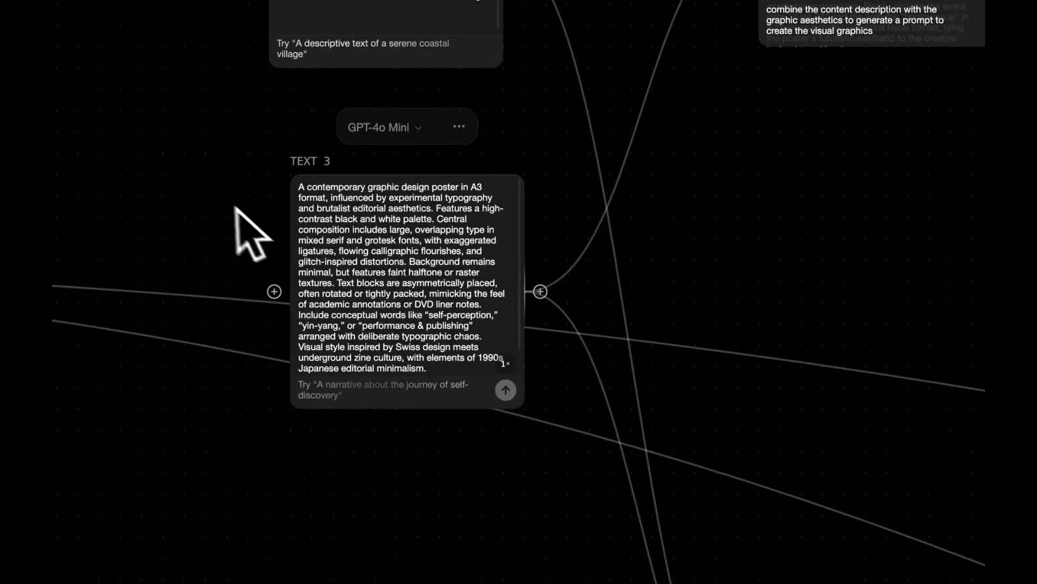
{"action": "left_click_drag", "start_coordinate": [234, 206], "coordinate": [309, 303]}
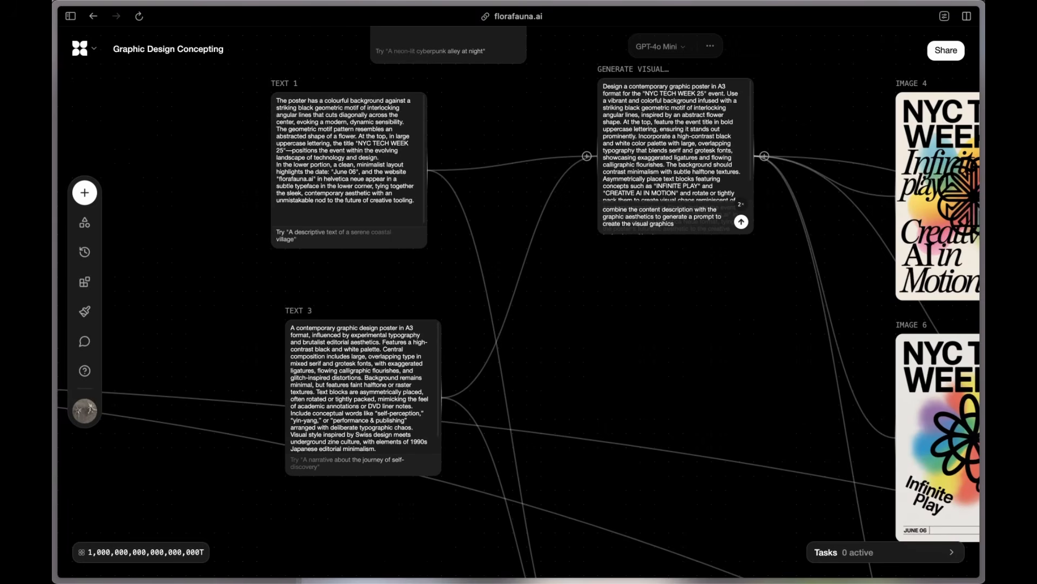
{"action": "scroll", "coordinate": [642, 261], "scroll_direction": "down", "scroll_amount": 5}
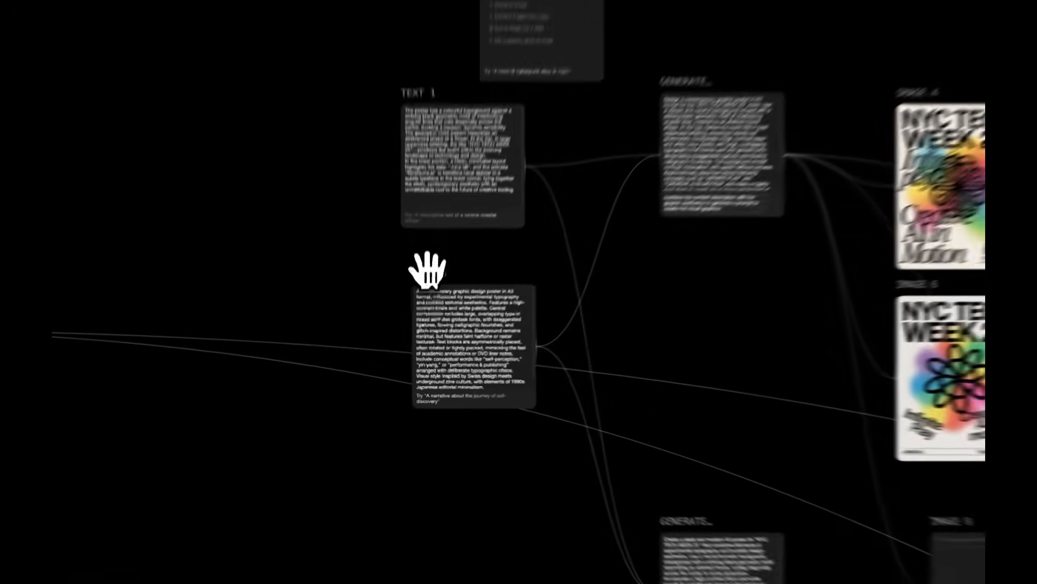
{"action": "left_click_drag", "start_coordinate": [428, 270], "coordinate": [409, 237]}
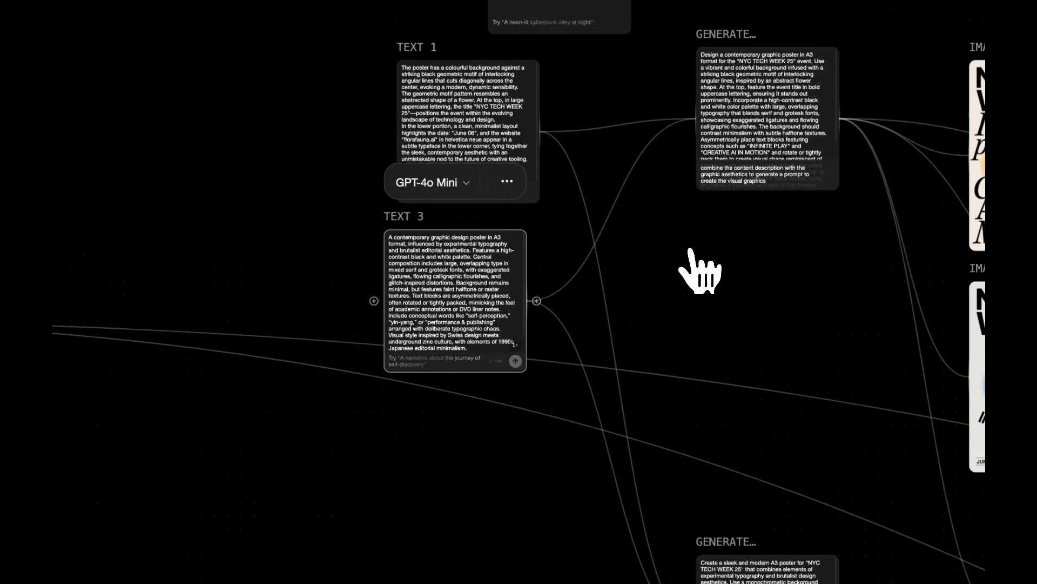
{"action": "scroll", "coordinate": [690, 250], "scroll_direction": "down", "scroll_amount": 2}
{"action": "left_click_drag", "start_coordinate": [690, 250], "coordinate": [393, 415]}
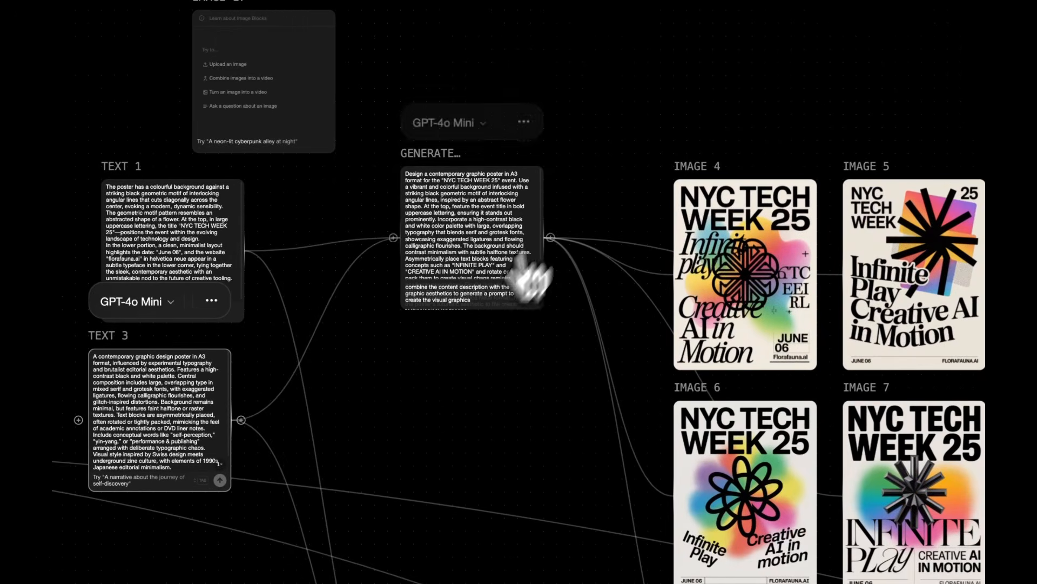
{"action": "left_click", "coordinate": [574, 190]}
{"action": "scroll", "coordinate": [454, 362], "scroll_direction": "up", "scroll_amount": 2}
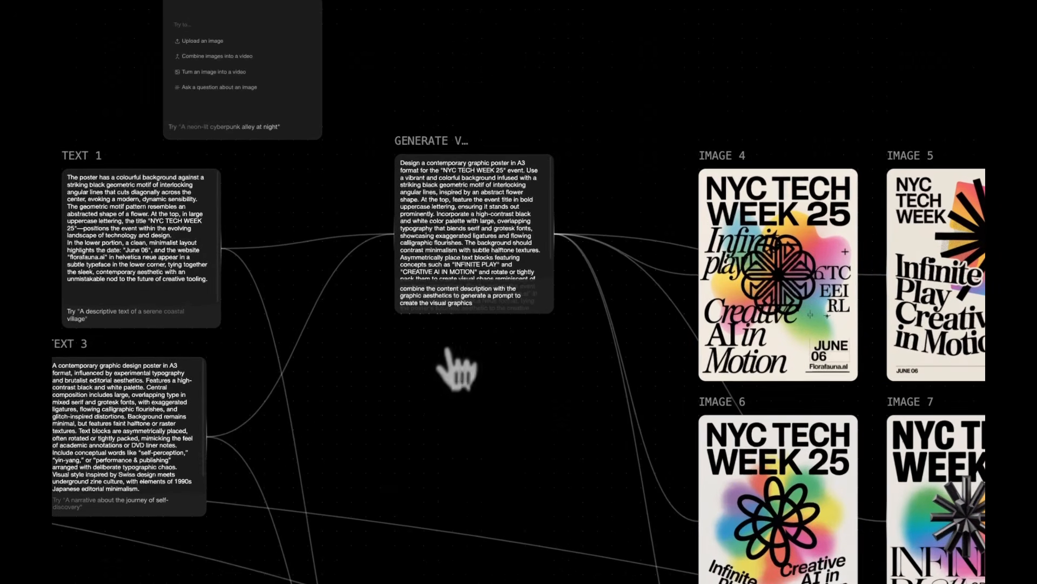
{"action": "left_click_drag", "start_coordinate": [452, 355], "coordinate": [473, 330]}
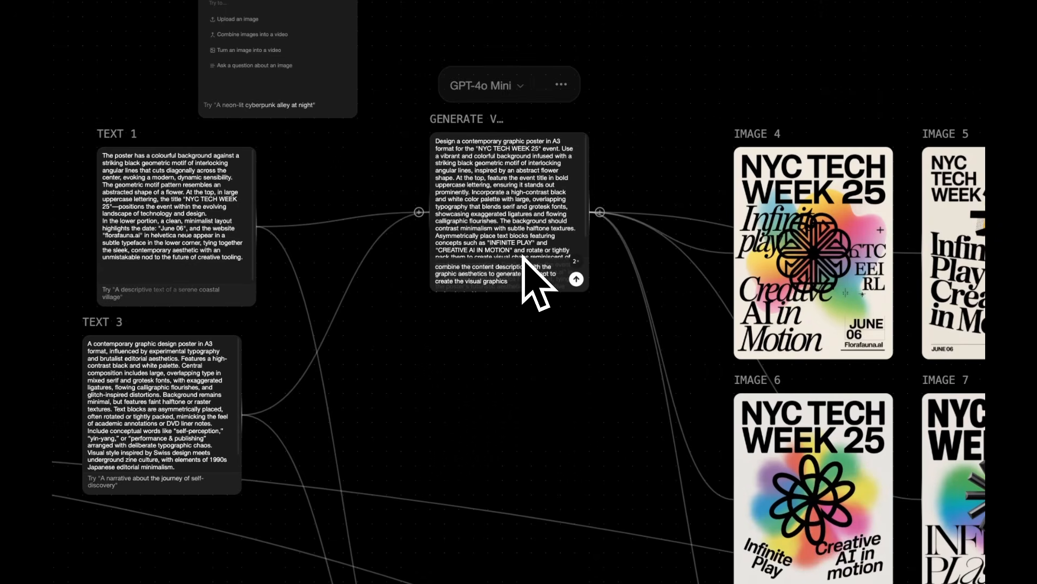
{"action": "scroll", "coordinate": [528, 273], "scroll_direction": "up", "scroll_amount": 3}
{"action": "left_click_drag", "start_coordinate": [472, 405], "coordinate": [631, 355]}
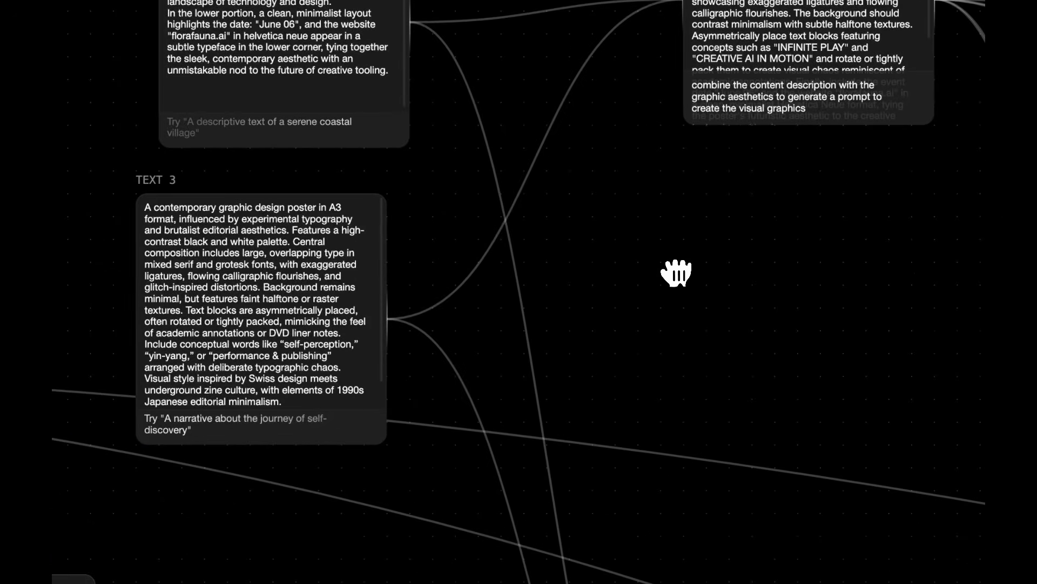
Step: Pan to the second Generate Visual node and read its monochrome NYC TECH WEEK 25 prompt
{"action": "scroll", "coordinate": [676, 273], "scroll_direction": "down", "scroll_amount": 8}
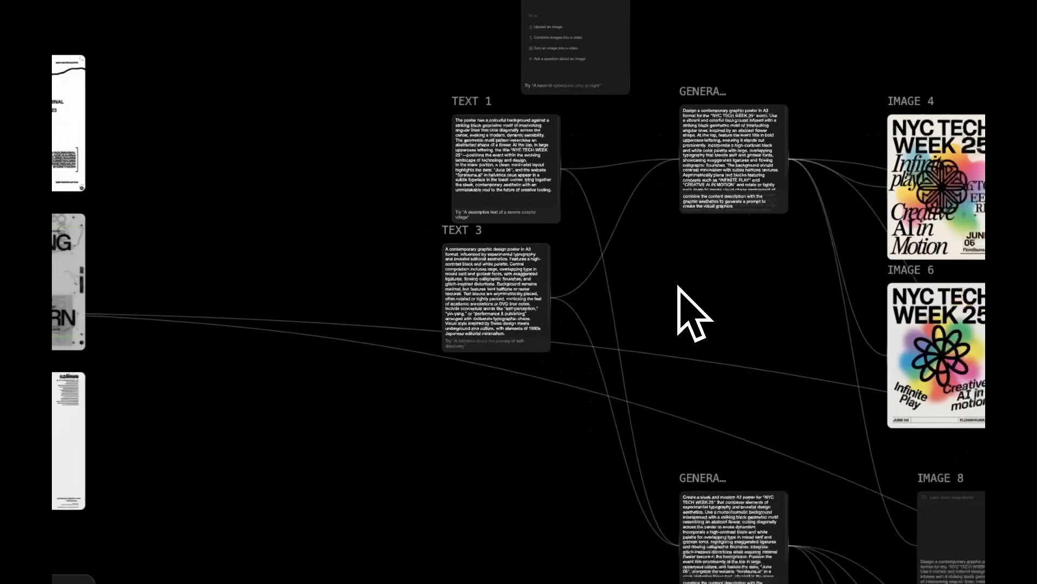
{"action": "left_click_drag", "start_coordinate": [690, 324], "coordinate": [289, 169]}
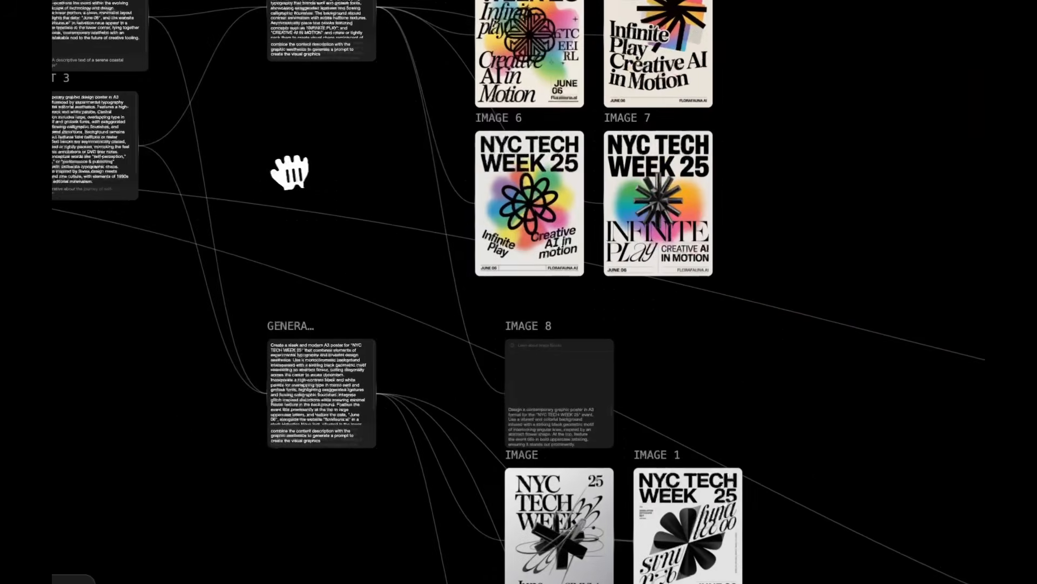
{"action": "scroll", "coordinate": [329, 424], "scroll_direction": "up", "scroll_amount": 5}
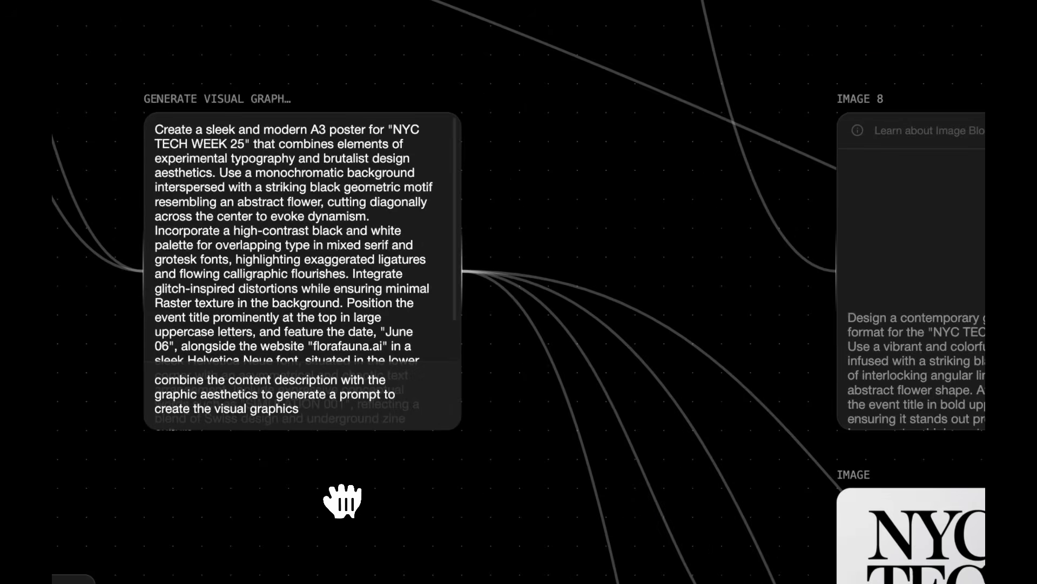
{"action": "left_click", "coordinate": [300, 409]}
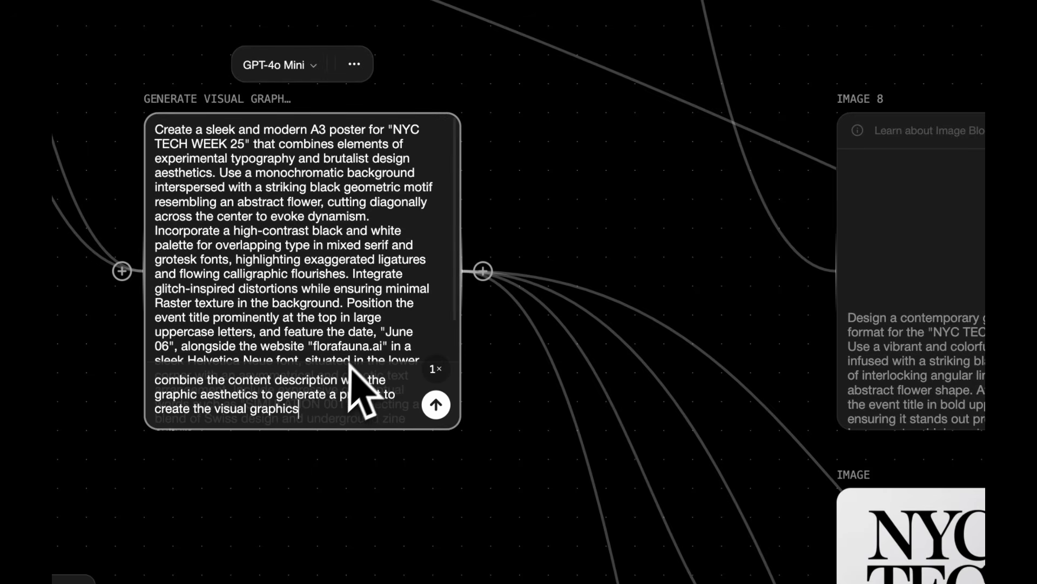
{"action": "scroll", "coordinate": [354, 349], "scroll_direction": "down", "scroll_amount": 1}
{"action": "scroll", "coordinate": [449, 282], "scroll_direction": "down", "scroll_amount": 5}
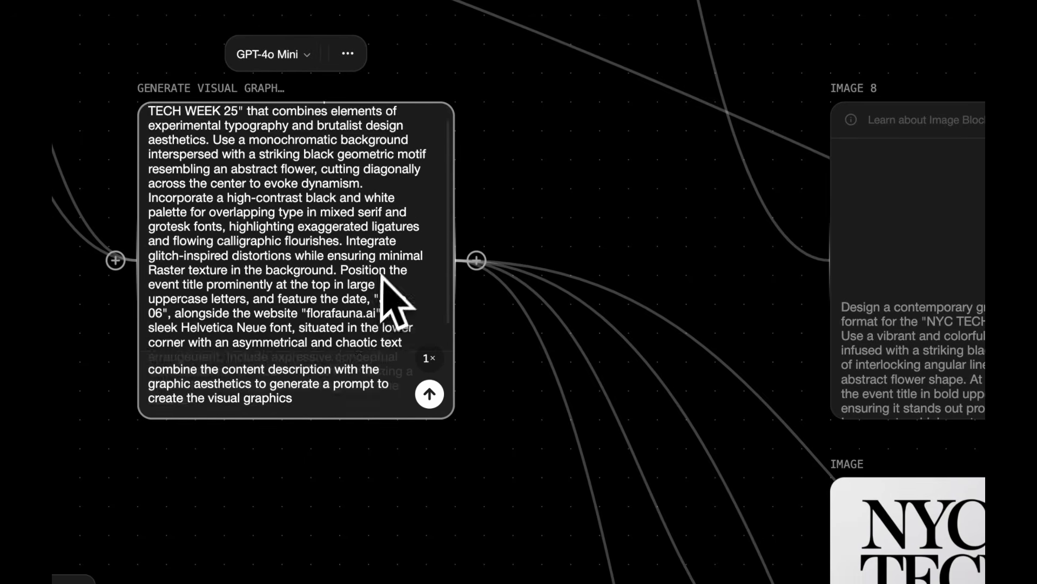
{"action": "left_click", "coordinate": [390, 452]}
{"action": "scroll", "coordinate": [390, 452], "scroll_direction": "down", "scroll_amount": 5}
{"action": "scroll", "coordinate": [391, 451], "scroll_direction": "down", "scroll_amount": 2}
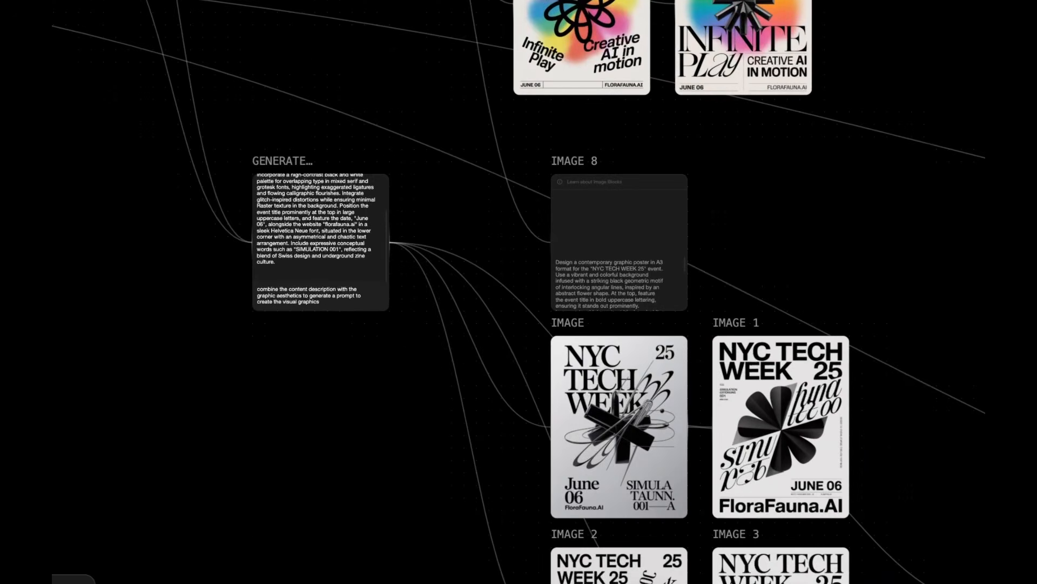
{"action": "scroll", "coordinate": [390, 452], "scroll_direction": "down", "scroll_amount": 3}
{"action": "scroll", "coordinate": [390, 452], "scroll_direction": "up", "scroll_amount": 2}
{"action": "scroll", "coordinate": [390, 452], "scroll_direction": "right", "scroll_amount": 2}
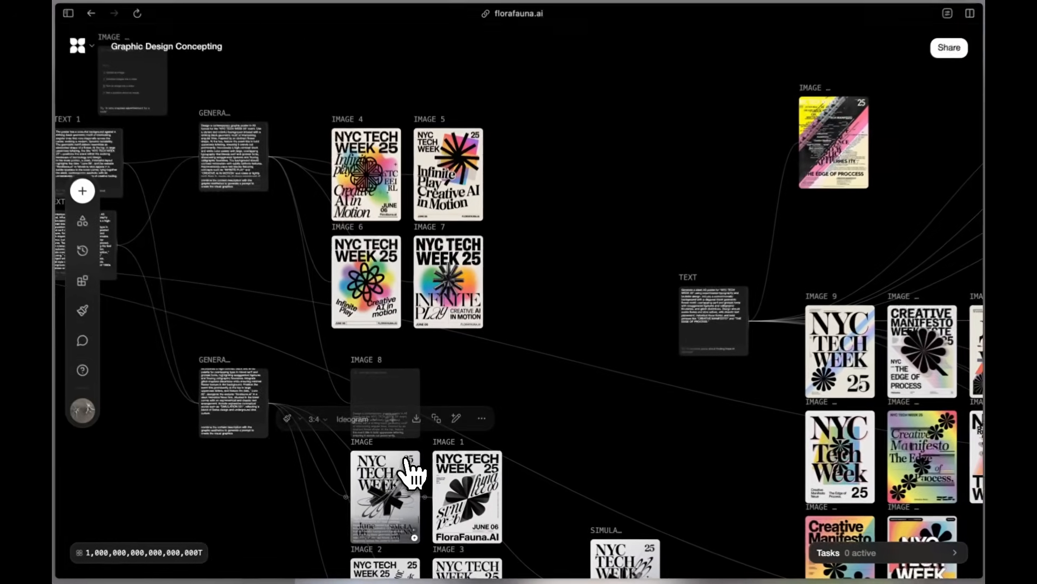
{"action": "scroll", "coordinate": [390, 452], "scroll_direction": "down", "scroll_amount": 2}
{"action": "scroll", "coordinate": [404, 459], "scroll_direction": "up", "scroll_amount": 5}
{"action": "scroll", "coordinate": [405, 462], "scroll_direction": "down", "scroll_amount": 2}
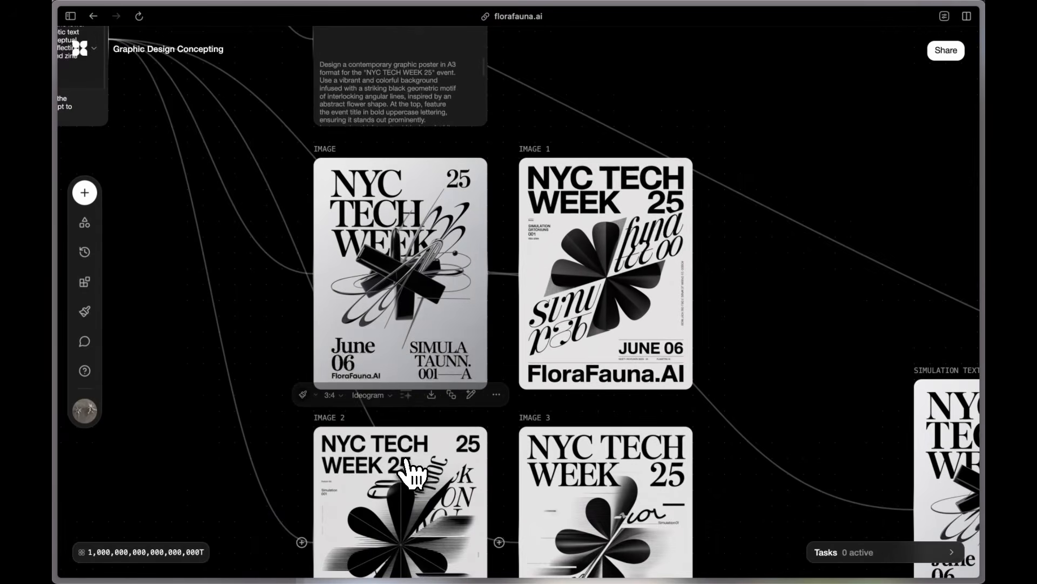
{"action": "scroll", "coordinate": [407, 464], "scroll_direction": "down", "scroll_amount": 2}
{"action": "scroll", "coordinate": [424, 484], "scroll_direction": "down", "scroll_amount": 4}
{"action": "scroll", "coordinate": [424, 483], "scroll_direction": "left", "scroll_amount": 1}
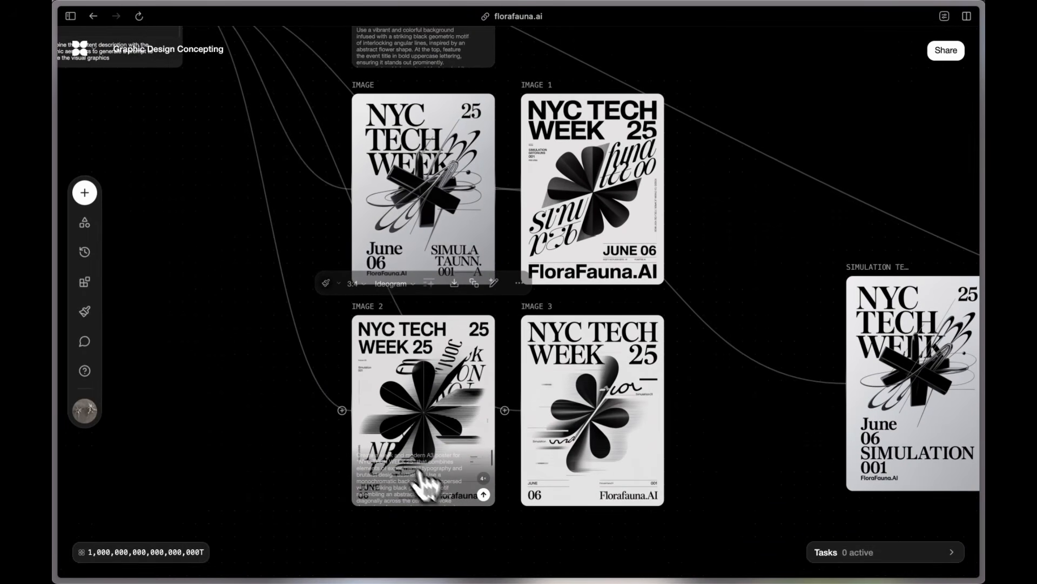
{"action": "scroll", "coordinate": [470, 510], "scroll_direction": "right", "scroll_amount": 4}
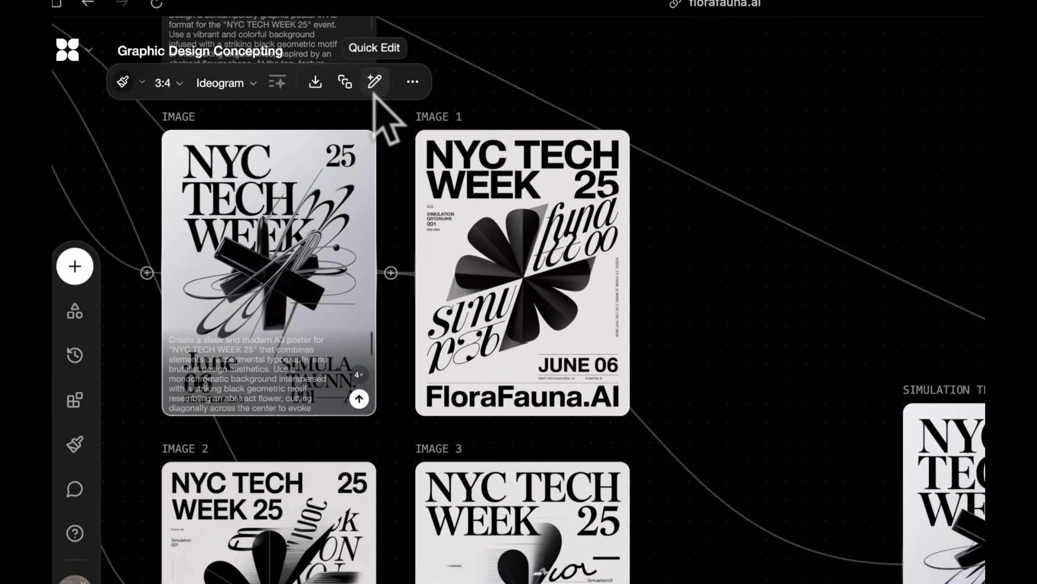
{"action": "left_click", "coordinate": [413, 82]}
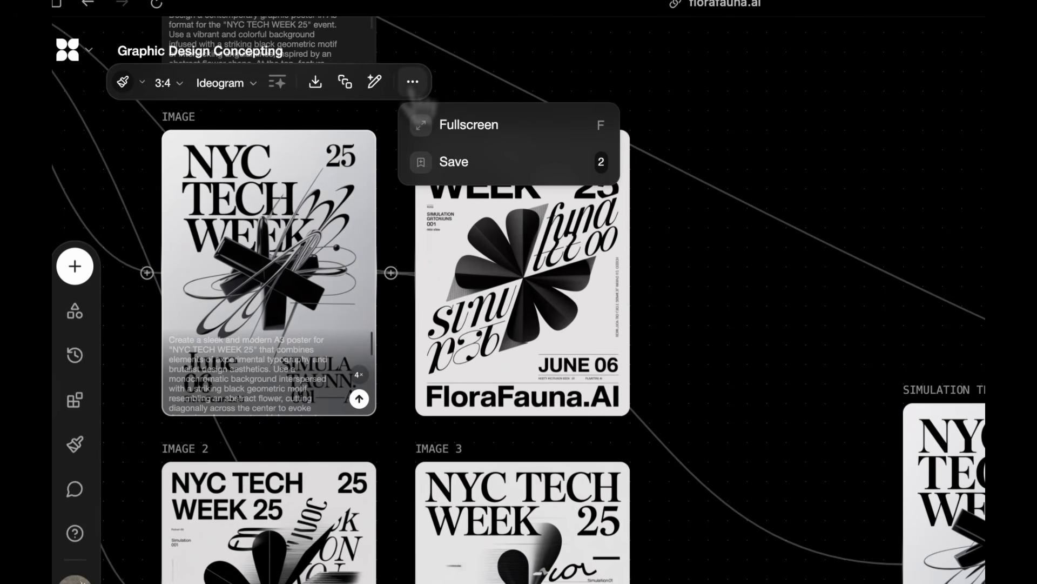
{"action": "left_click", "coordinate": [454, 160]}
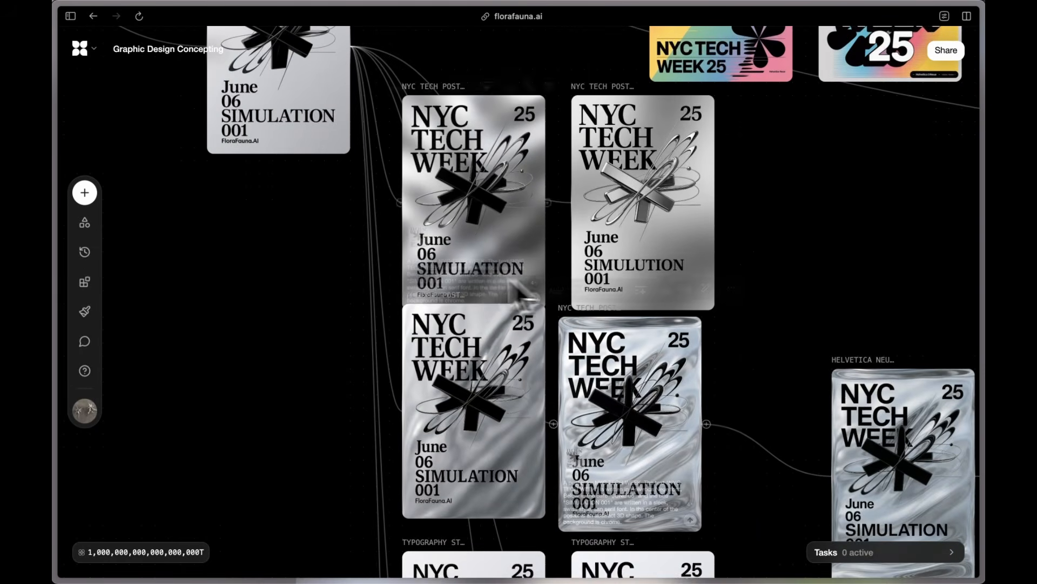
{"action": "scroll", "coordinate": [731, 315], "scroll_direction": "down", "scroll_amount": 3}
{"action": "scroll", "coordinate": [734, 309], "scroll_direction": "down", "scroll_amount": 3}
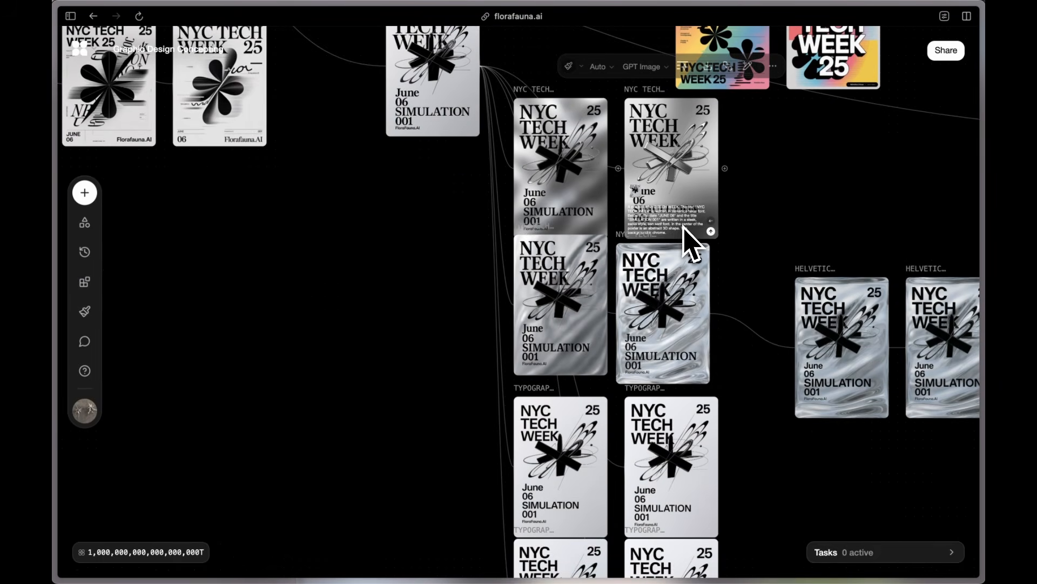
{"action": "scroll", "coordinate": [675, 324], "scroll_direction": "down", "scroll_amount": 3}
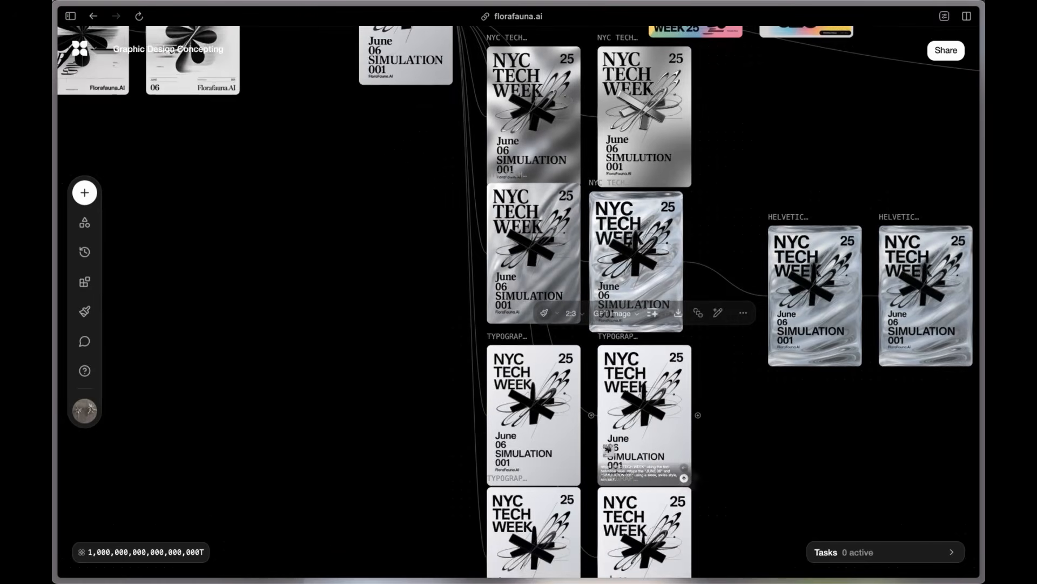
{"action": "scroll", "coordinate": [642, 540], "scroll_direction": "down", "scroll_amount": 3}
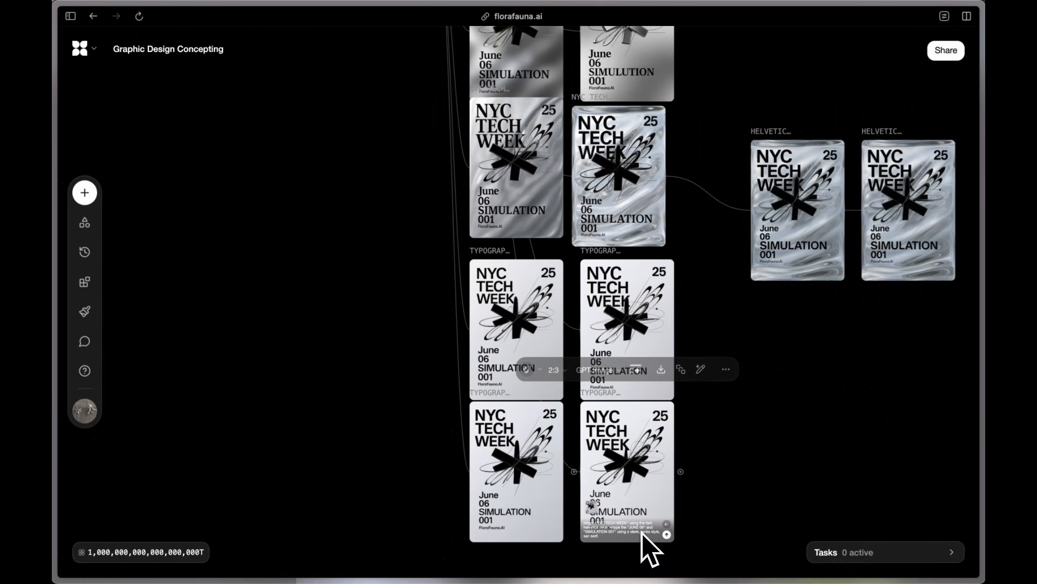
{"action": "scroll", "coordinate": [781, 209], "scroll_direction": "right", "scroll_amount": 3}
{"action": "scroll", "coordinate": [780, 209], "scroll_direction": "up", "scroll_amount": 1}
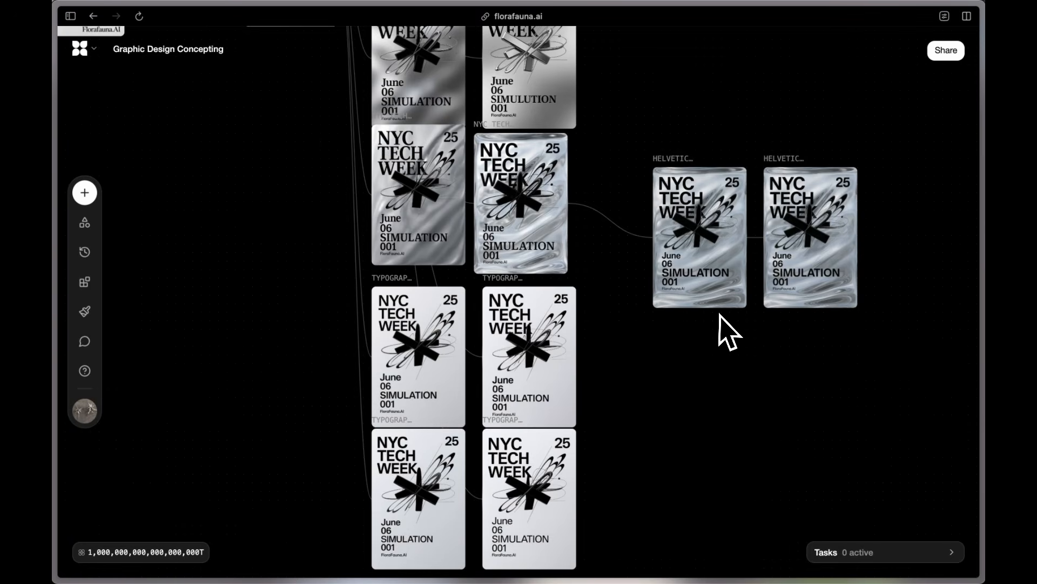
{"action": "scroll", "coordinate": [720, 314], "scroll_direction": "up", "scroll_amount": 5}
{"action": "scroll", "coordinate": [722, 325], "scroll_direction": "right", "scroll_amount": 3}
{"action": "scroll", "coordinate": [723, 325], "scroll_direction": "up", "scroll_amount": 2}
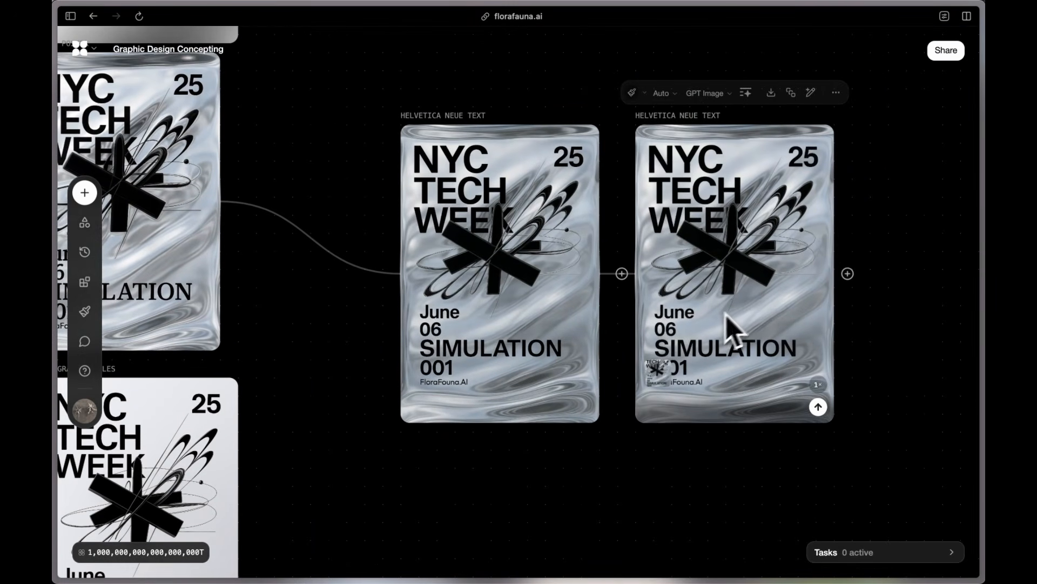
{"action": "scroll", "coordinate": [903, 271], "scroll_direction": "right", "scroll_amount": 3}
{"action": "scroll", "coordinate": [903, 271], "scroll_direction": "up", "scroll_amount": 1}
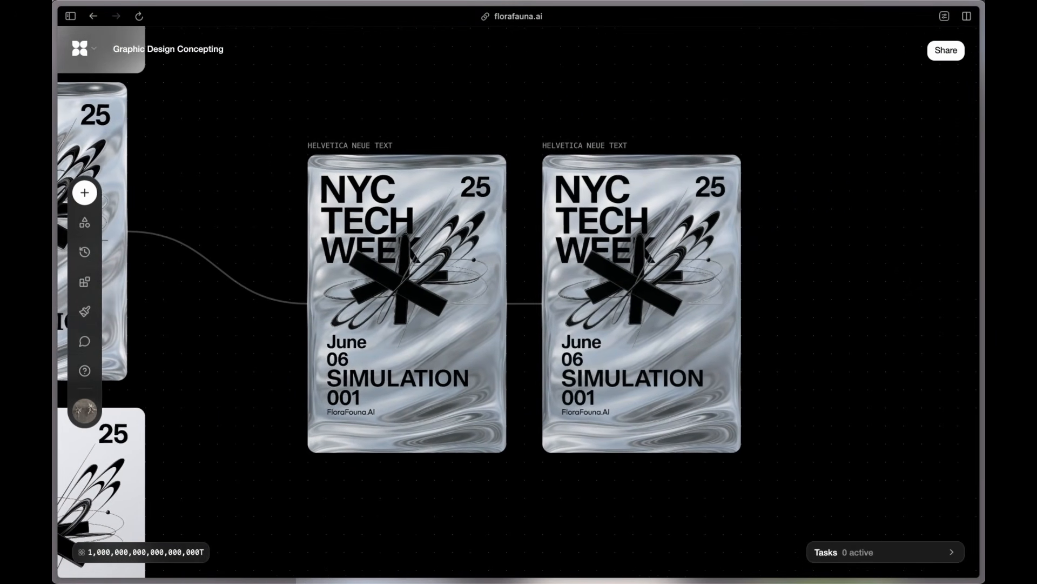
Step: Move the IMAGE 18 poster node up next to IMAGE 20 at the top of the graph
{"action": "scroll", "coordinate": [903, 273], "scroll_direction": "down", "scroll_amount": 10}
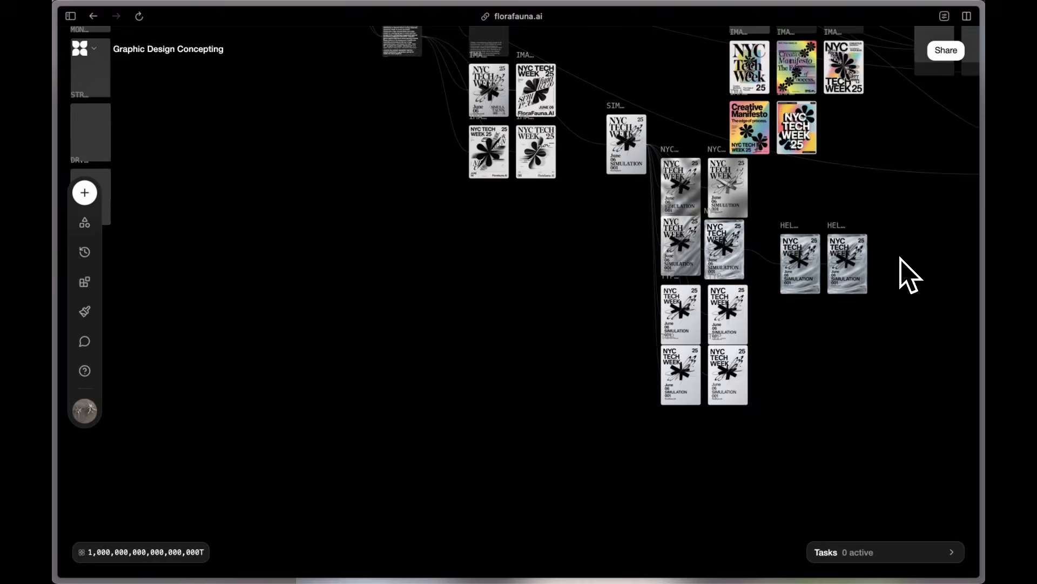
{"action": "scroll", "coordinate": [905, 273], "scroll_direction": "up", "scroll_amount": 3}
{"action": "scroll", "coordinate": [907, 275], "scroll_direction": "up", "scroll_amount": 3}
{"action": "scroll", "coordinate": [907, 275], "scroll_direction": "right", "scroll_amount": 2}
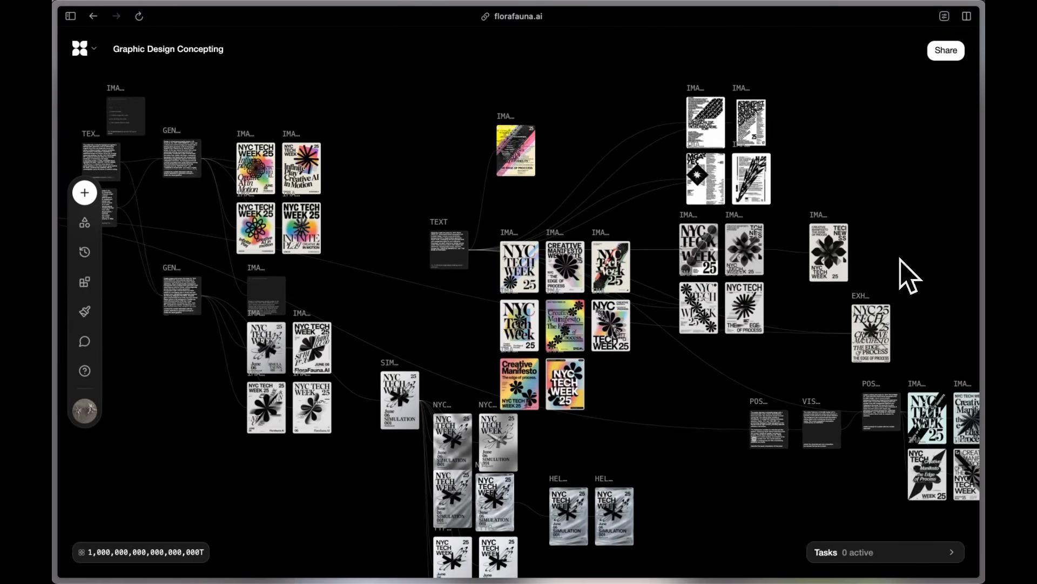
{"action": "scroll", "coordinate": [627, 241], "scroll_direction": "up", "scroll_amount": 5}
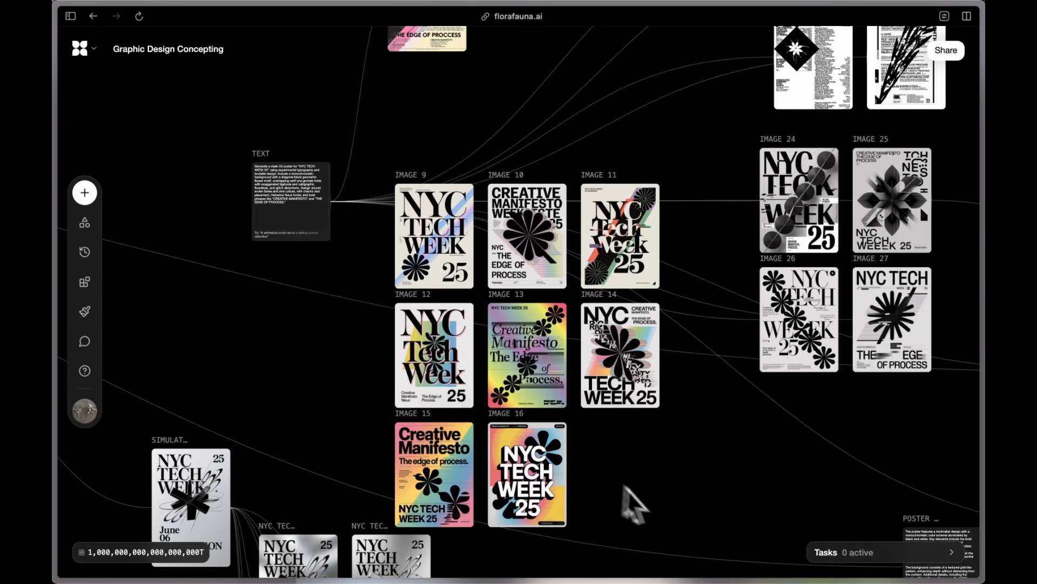
{"action": "scroll", "coordinate": [680, 527], "scroll_direction": "up", "scroll_amount": 3}
{"action": "scroll", "coordinate": [679, 527], "scroll_direction": "right", "scroll_amount": 3}
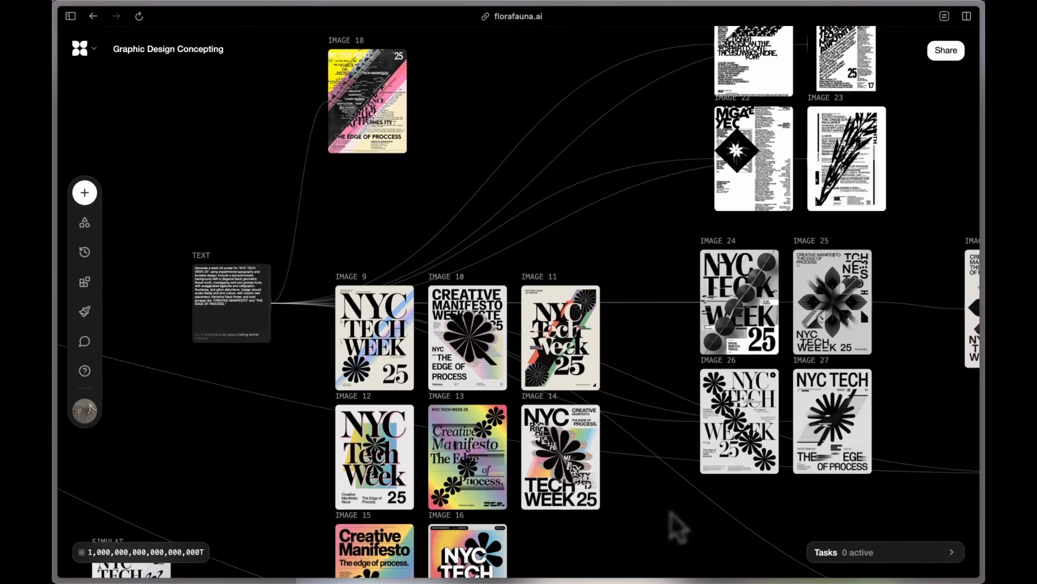
{"action": "scroll", "coordinate": [475, 192], "scroll_direction": "up", "scroll_amount": 1}
{"action": "scroll", "coordinate": [475, 193], "scroll_direction": "left", "scroll_amount": 2}
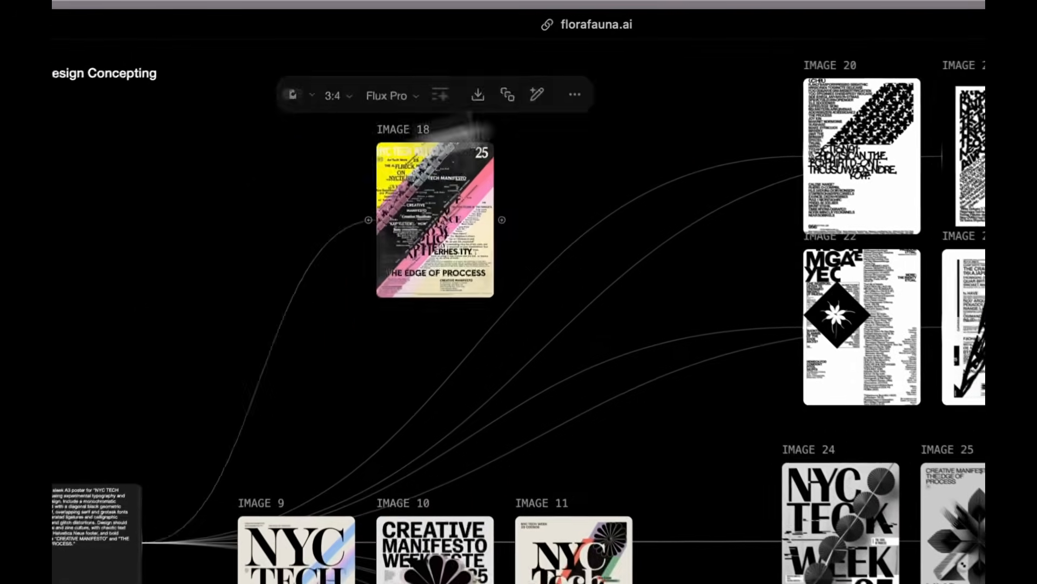
{"action": "left_click_drag", "start_coordinate": [475, 128], "coordinate": [694, 157]}
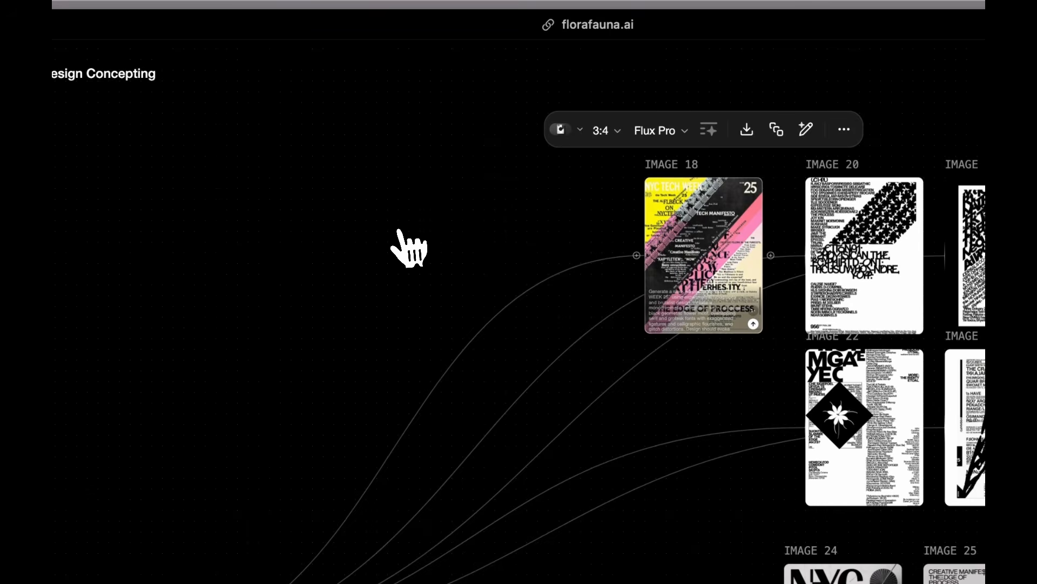
{"action": "scroll", "coordinate": [409, 248], "scroll_direction": "down", "scroll_amount": 2}
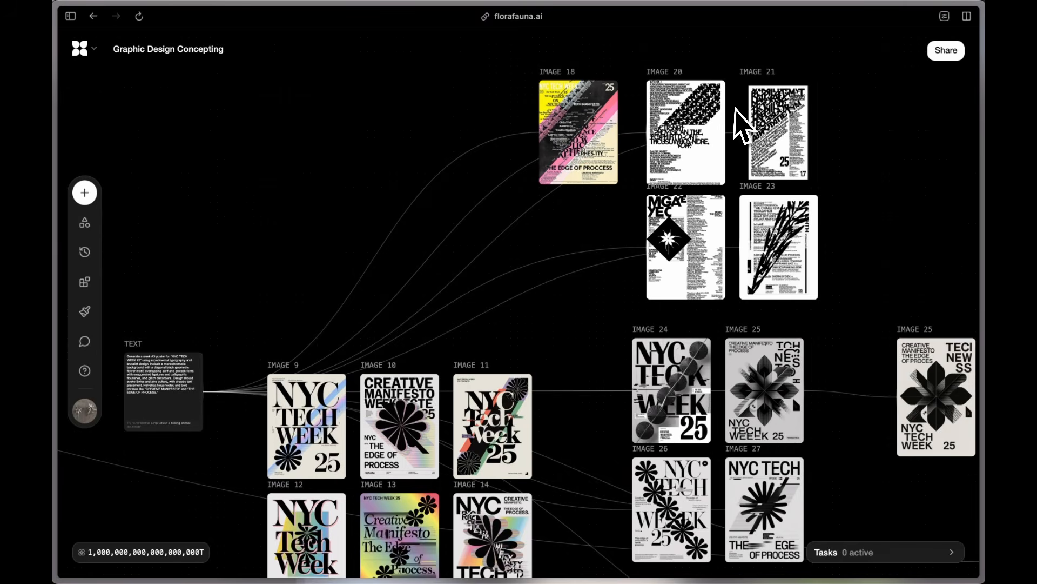
{"action": "scroll", "coordinate": [746, 122], "scroll_direction": "right", "scroll_amount": 3}
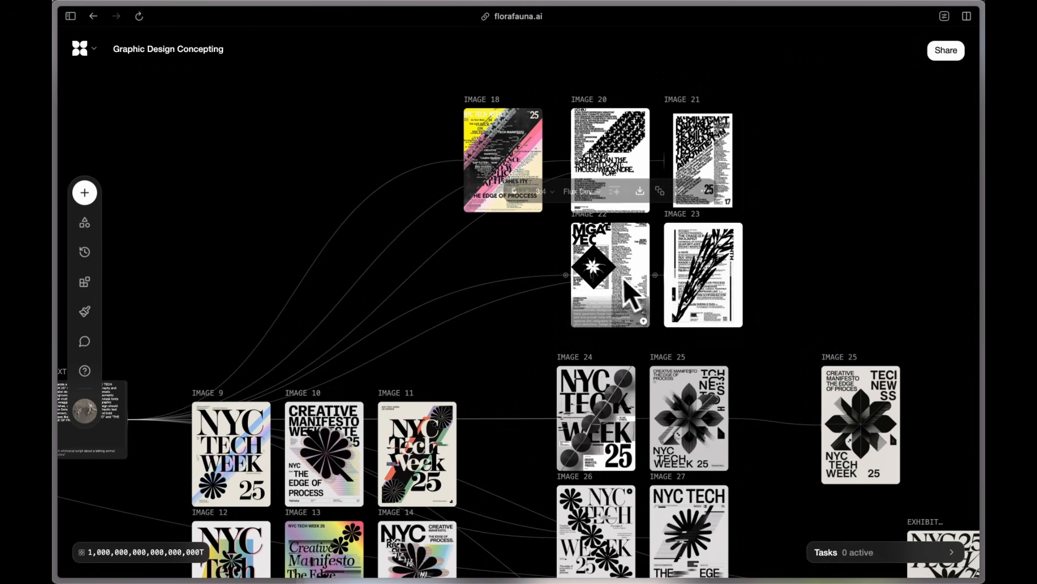
{"action": "scroll", "coordinate": [702, 243], "scroll_direction": "down", "scroll_amount": 5}
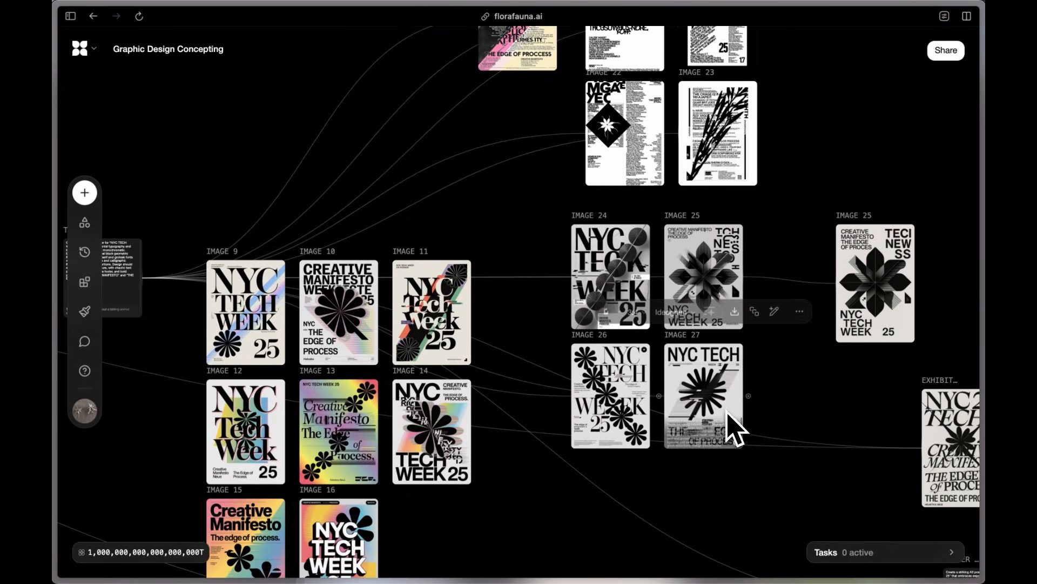
{"action": "scroll", "coordinate": [730, 424], "scroll_direction": "right", "scroll_amount": 3}
{"action": "scroll", "coordinate": [727, 412], "scroll_direction": "right", "scroll_amount": 8}
{"action": "scroll", "coordinate": [727, 411], "scroll_direction": "down", "scroll_amount": 5}
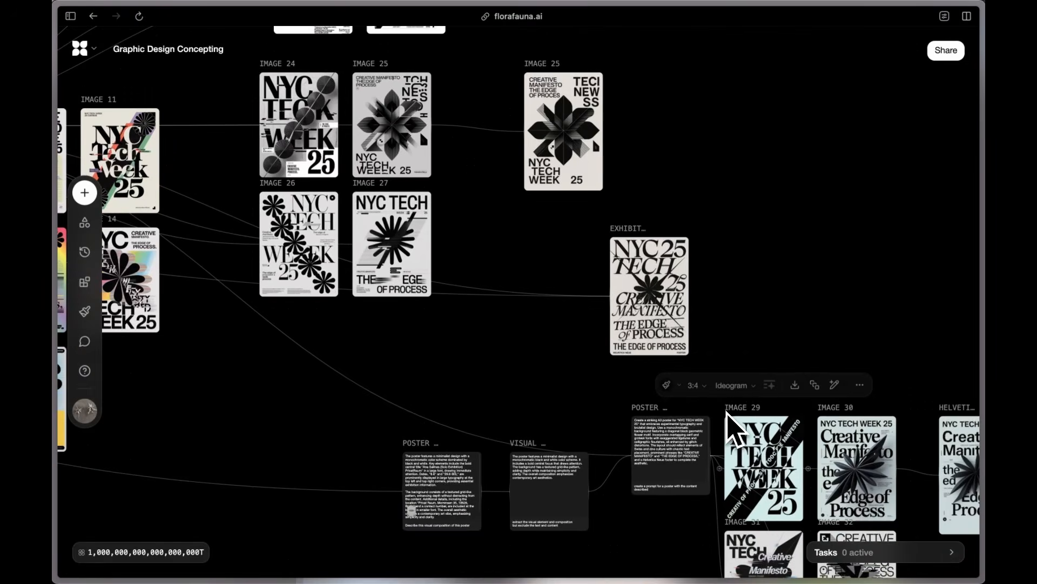
{"action": "scroll", "coordinate": [733, 427], "scroll_direction": "down", "scroll_amount": 4}
{"action": "scroll", "coordinate": [733, 427], "scroll_direction": "right", "scroll_amount": 2}
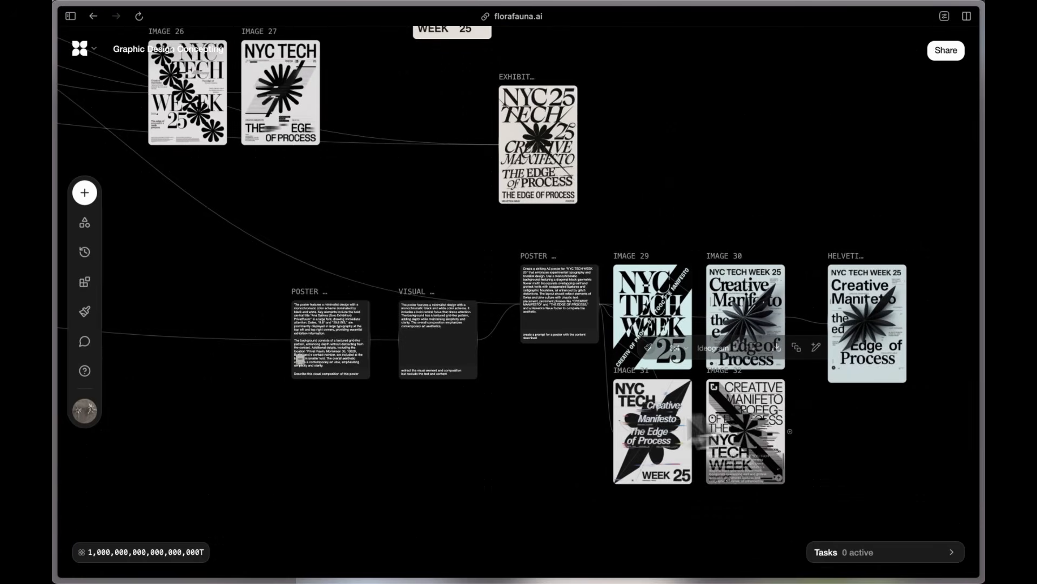
{"action": "scroll", "coordinate": [301, 342], "scroll_direction": "up", "scroll_amount": 10}
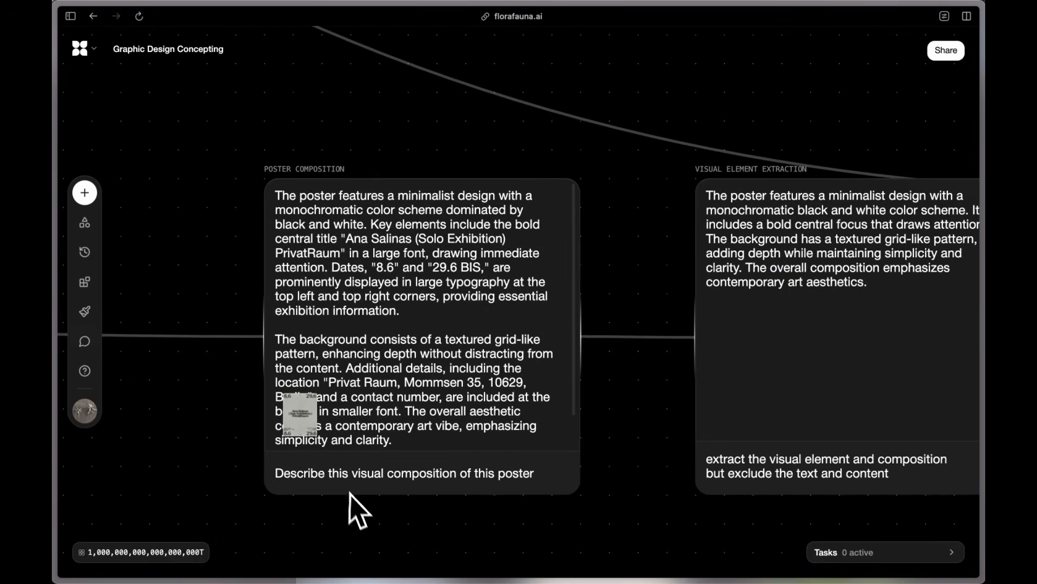
{"action": "scroll", "coordinate": [350, 494], "scroll_direction": "down", "scroll_amount": 3}
{"action": "scroll", "coordinate": [361, 513], "scroll_direction": "down", "scroll_amount": 12}
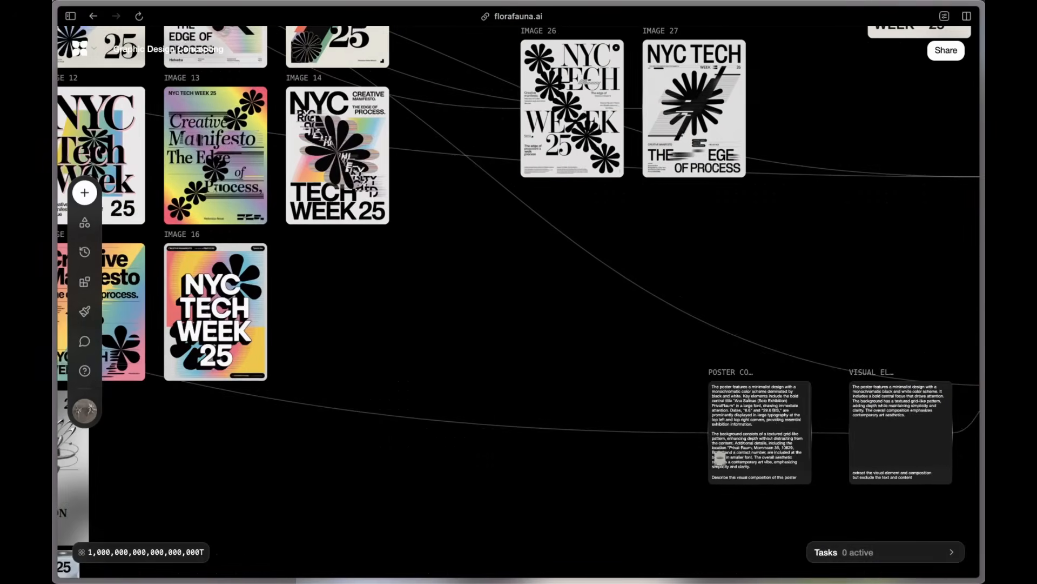
{"action": "scroll", "coordinate": [361, 516], "scroll_direction": "down", "scroll_amount": 8}
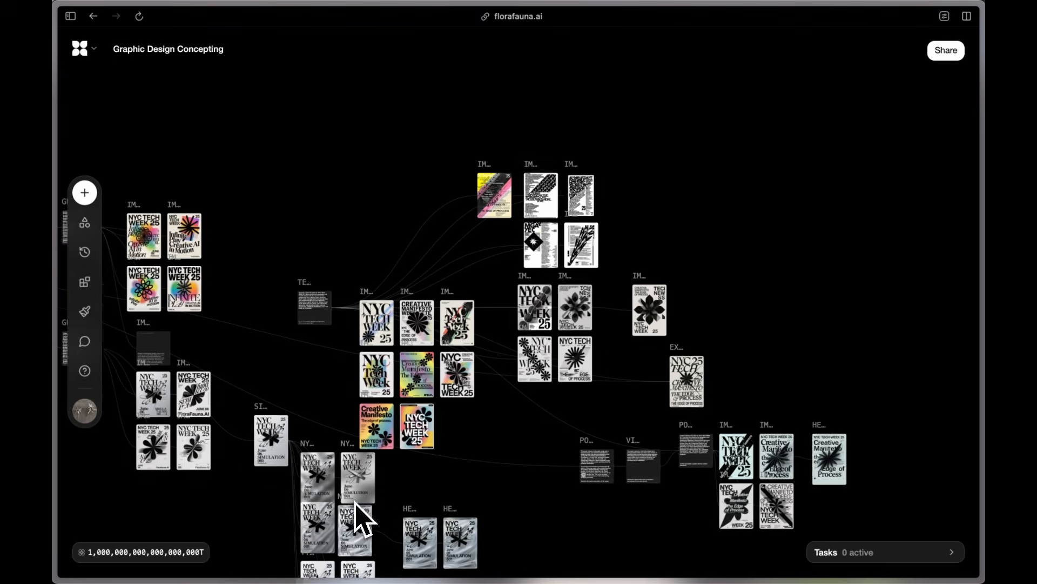
{"action": "scroll", "coordinate": [355, 504], "scroll_direction": "left", "scroll_amount": 10}
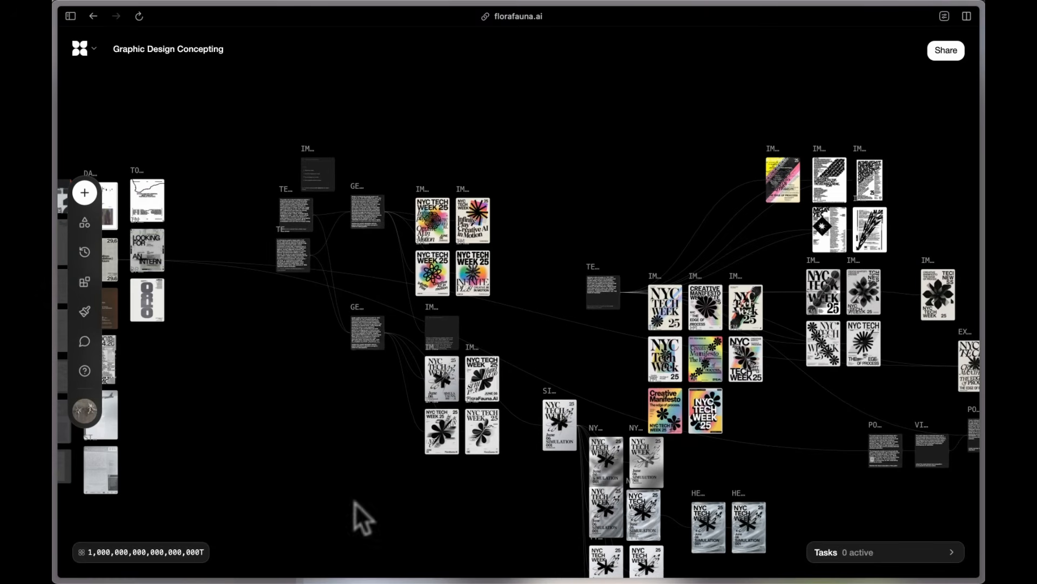
{"action": "scroll", "coordinate": [203, 341], "scroll_direction": "up", "scroll_amount": 10}
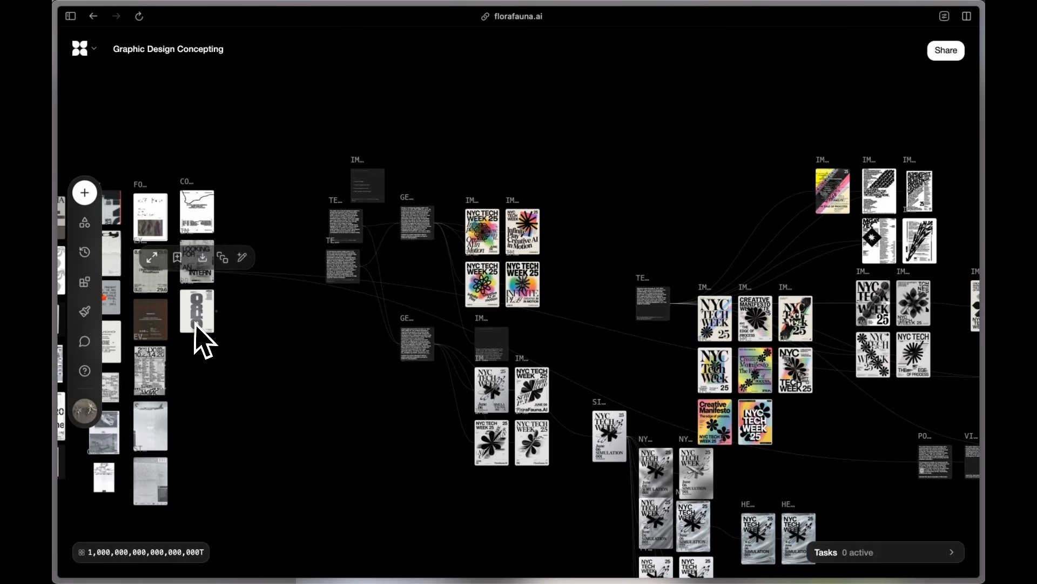
{"action": "scroll", "coordinate": [202, 340], "scroll_direction": "left", "scroll_amount": 4}
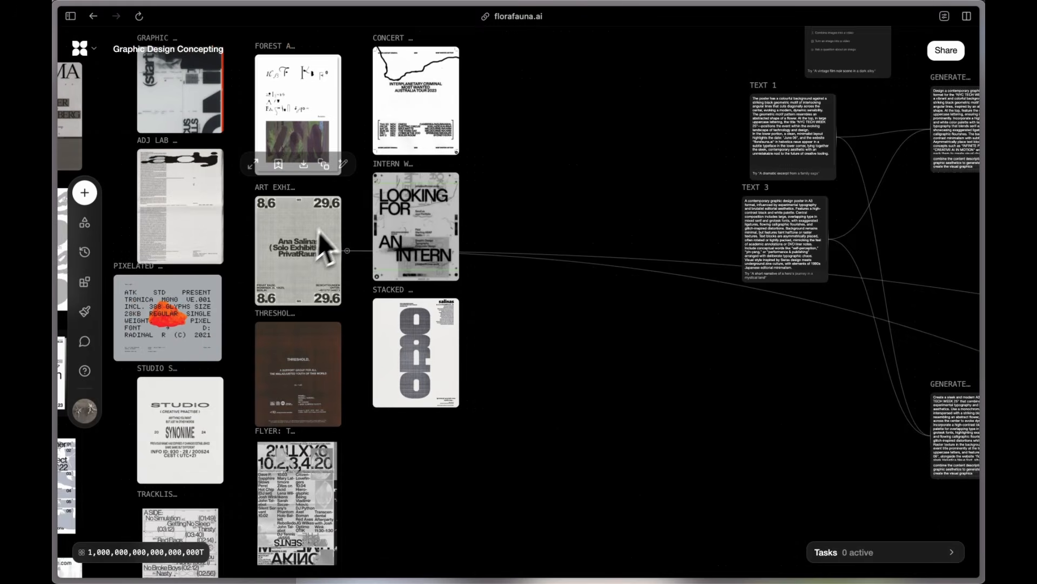
{"action": "scroll", "coordinate": [318, 233], "scroll_direction": "up", "scroll_amount": 5}
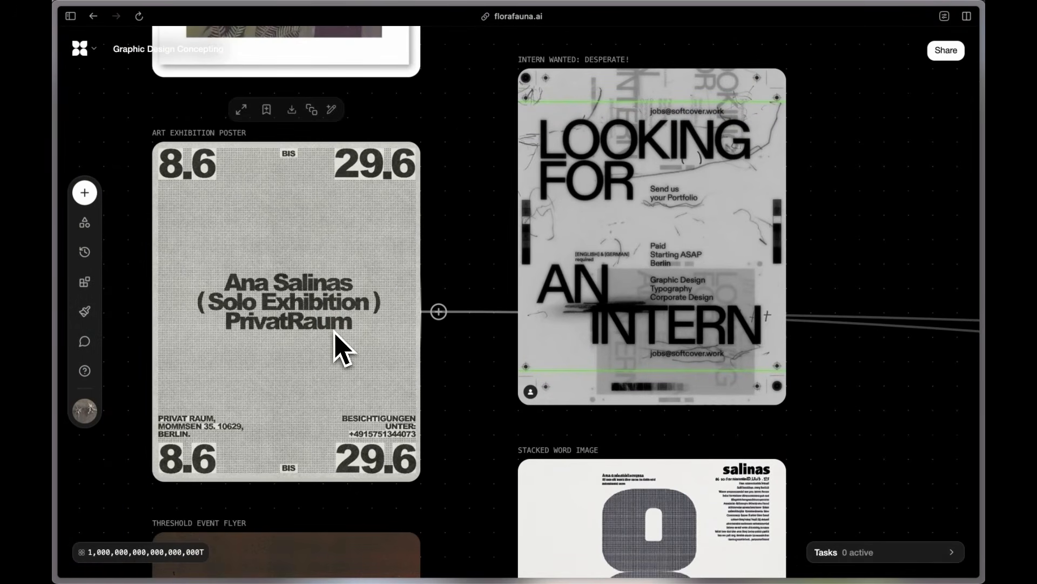
{"action": "scroll", "coordinate": [257, 469], "scroll_direction": "down", "scroll_amount": 10}
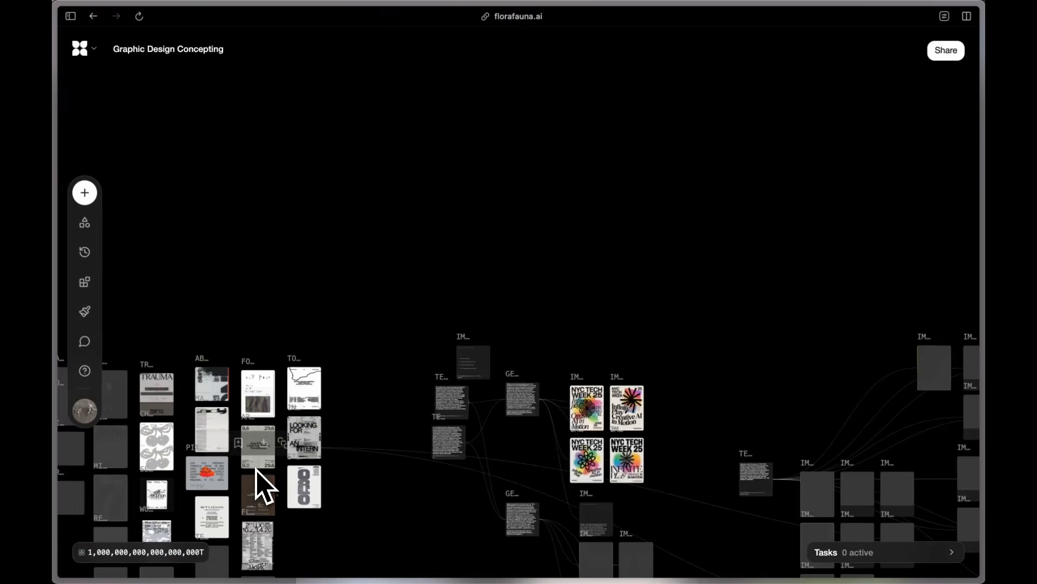
{"action": "scroll", "coordinate": [256, 469], "scroll_direction": "down", "scroll_amount": 3}
{"action": "scroll", "coordinate": [256, 469], "scroll_direction": "right", "scroll_amount": 5}
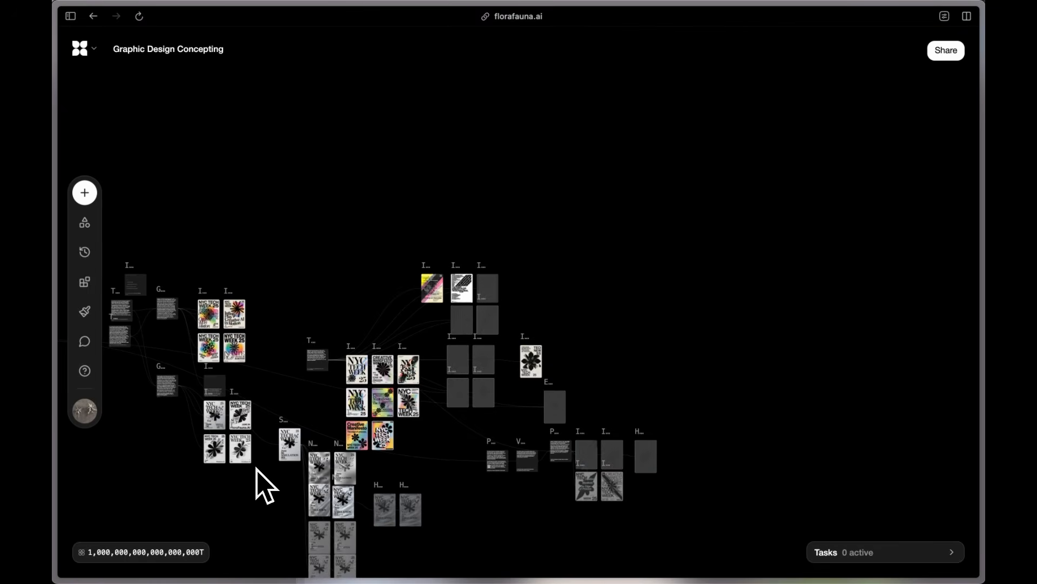
{"action": "scroll", "coordinate": [520, 398], "scroll_direction": "up", "scroll_amount": 5}
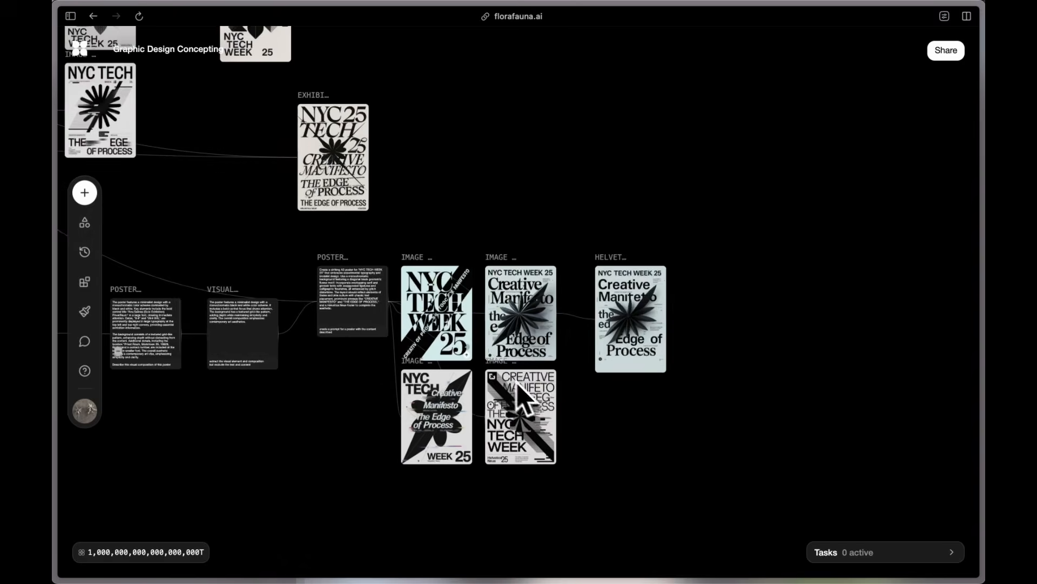
{"action": "scroll", "coordinate": [190, 382], "scroll_direction": "up", "scroll_amount": 10}
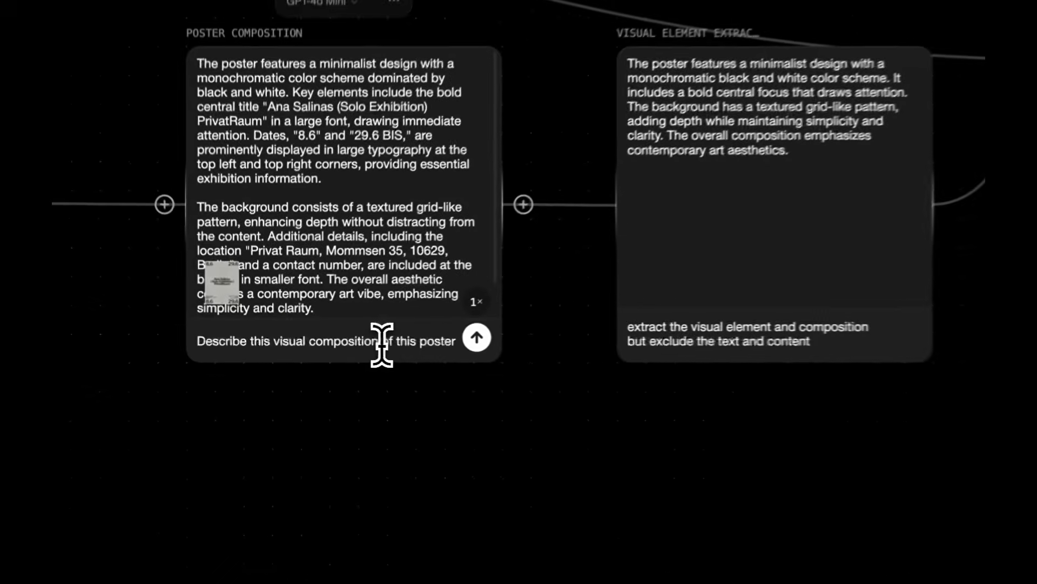
{"action": "left_click_drag", "start_coordinate": [344, 340], "coordinate": [382, 361]}
{"action": "left_click", "coordinate": [350, 344]}
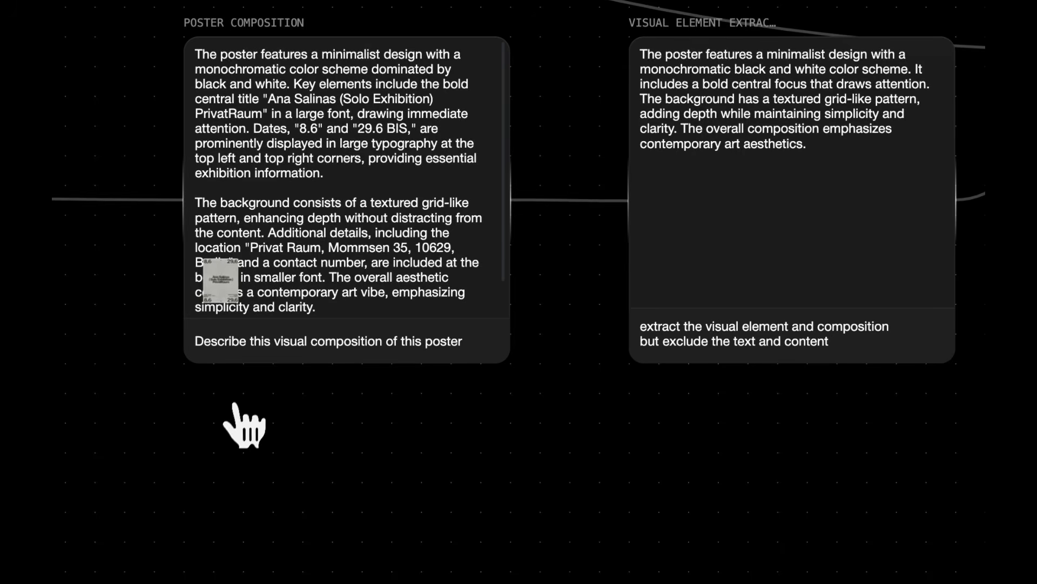
{"action": "left_click", "coordinate": [376, 159]}
{"action": "scroll", "coordinate": [372, 163], "scroll_direction": "down", "scroll_amount": 4}
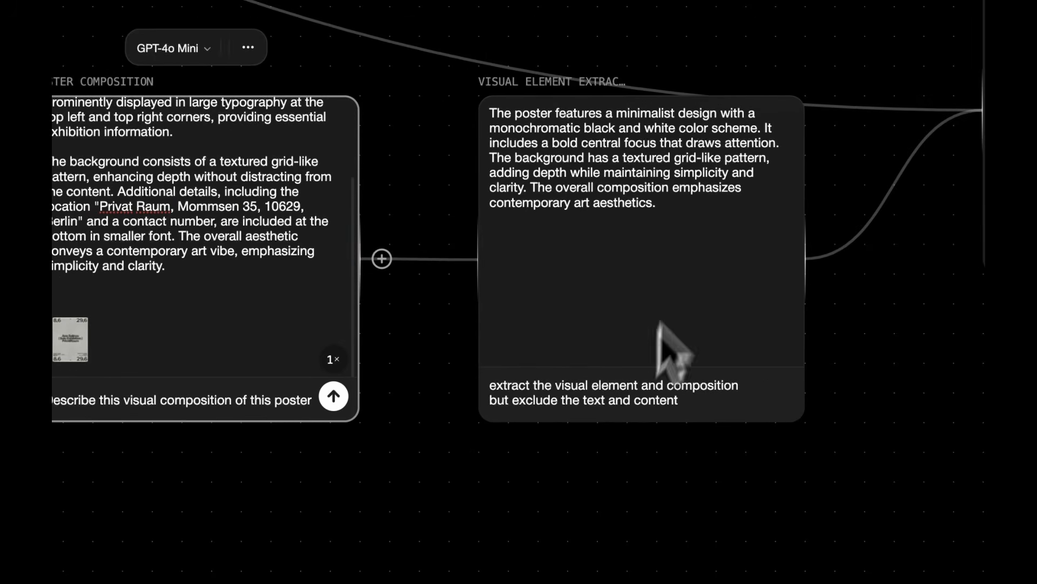
{"action": "left_click", "coordinate": [835, 184]}
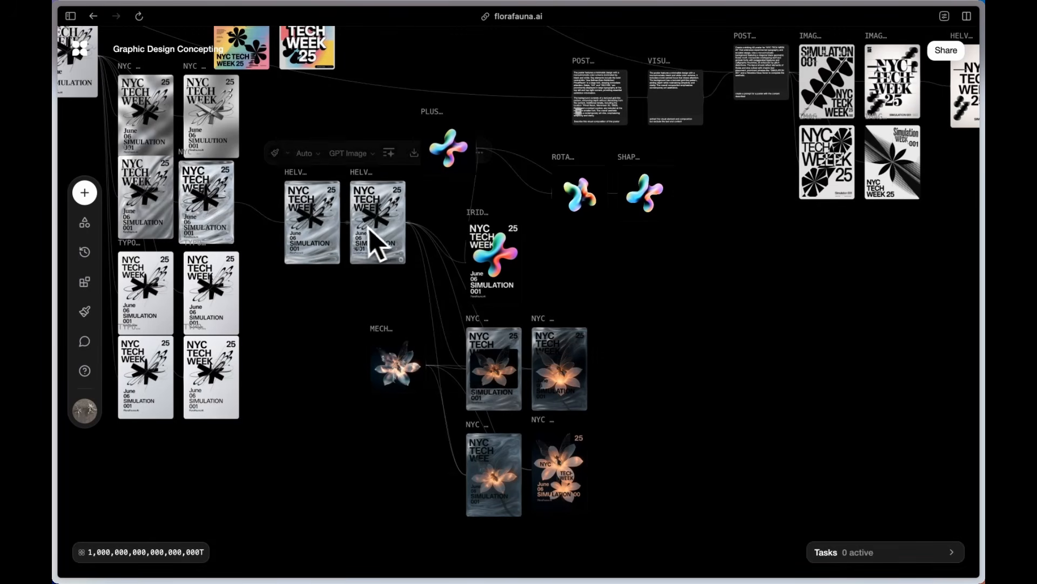
{"action": "scroll", "coordinate": [376, 246], "scroll_direction": "up", "scroll_amount": 5}
{"action": "scroll", "coordinate": [421, 265], "scroll_direction": "right", "scroll_amount": 3}
{"action": "scroll", "coordinate": [421, 264], "scroll_direction": "up", "scroll_amount": 2}
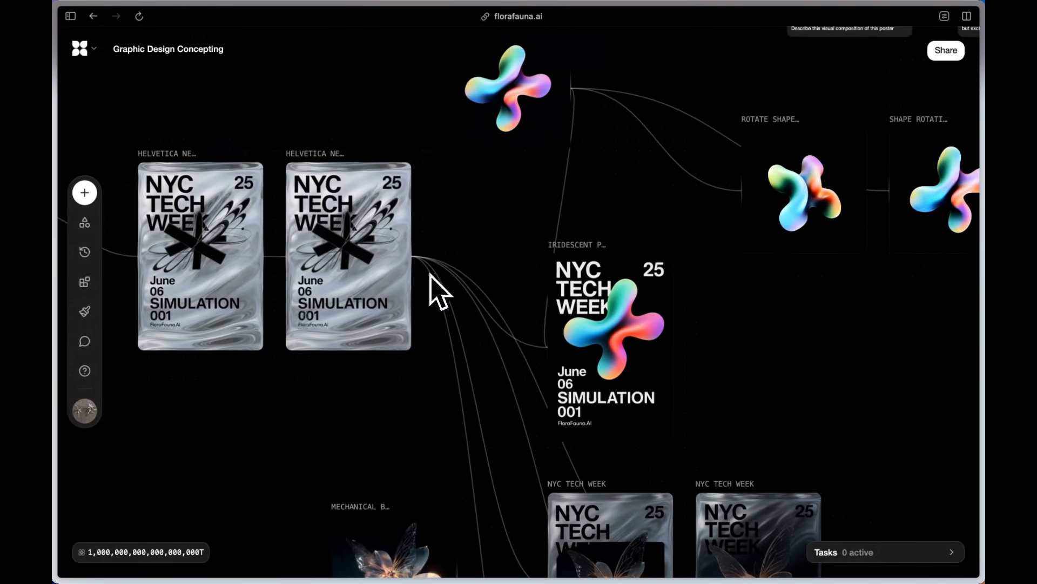
{"action": "scroll", "coordinate": [438, 292], "scroll_direction": "down", "scroll_amount": 5}
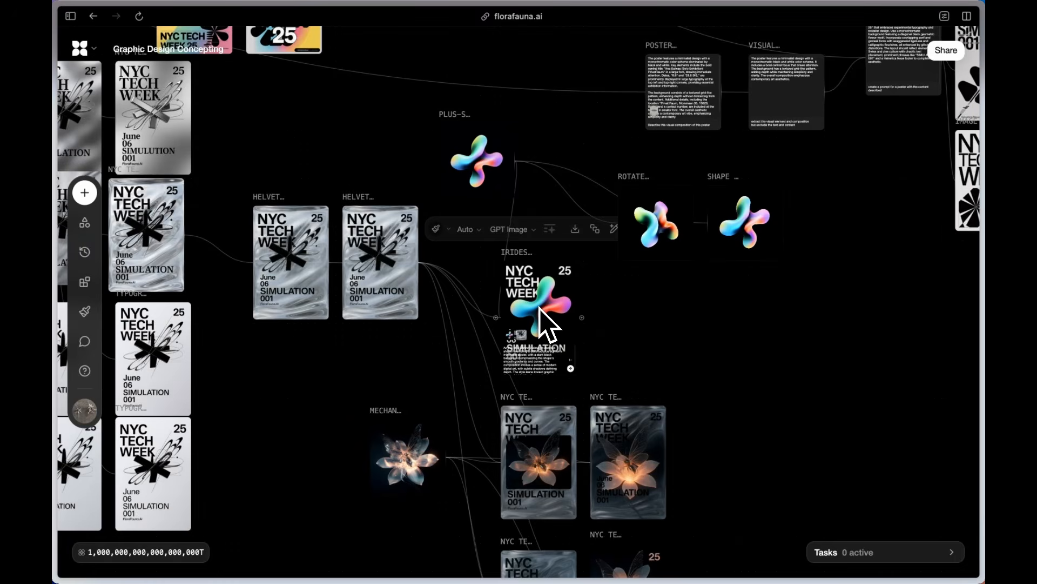
{"action": "scroll", "coordinate": [422, 464], "scroll_direction": "down", "scroll_amount": 3}
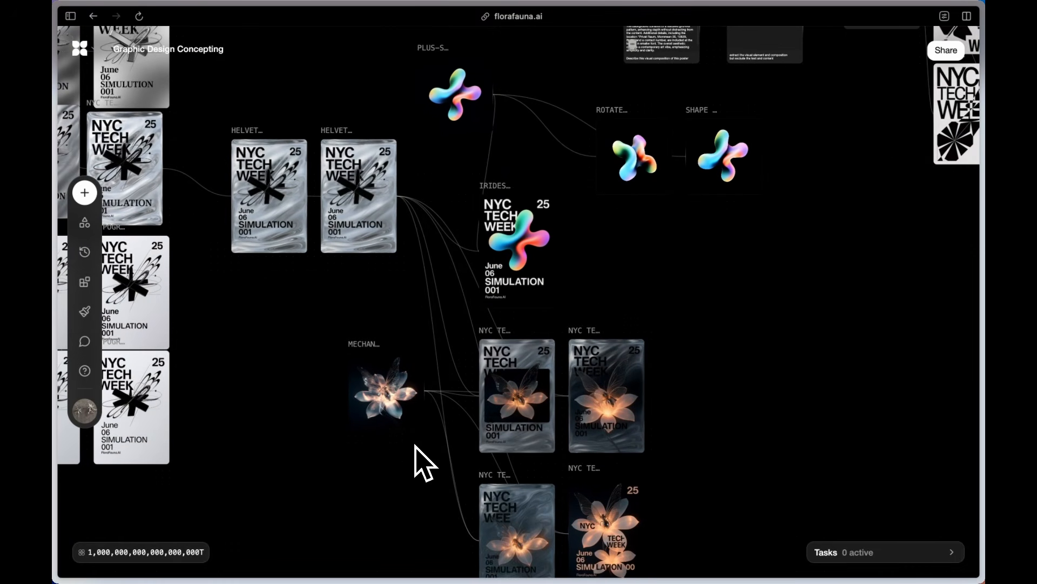
{"action": "scroll", "coordinate": [419, 463], "scroll_direction": "down", "scroll_amount": 3}
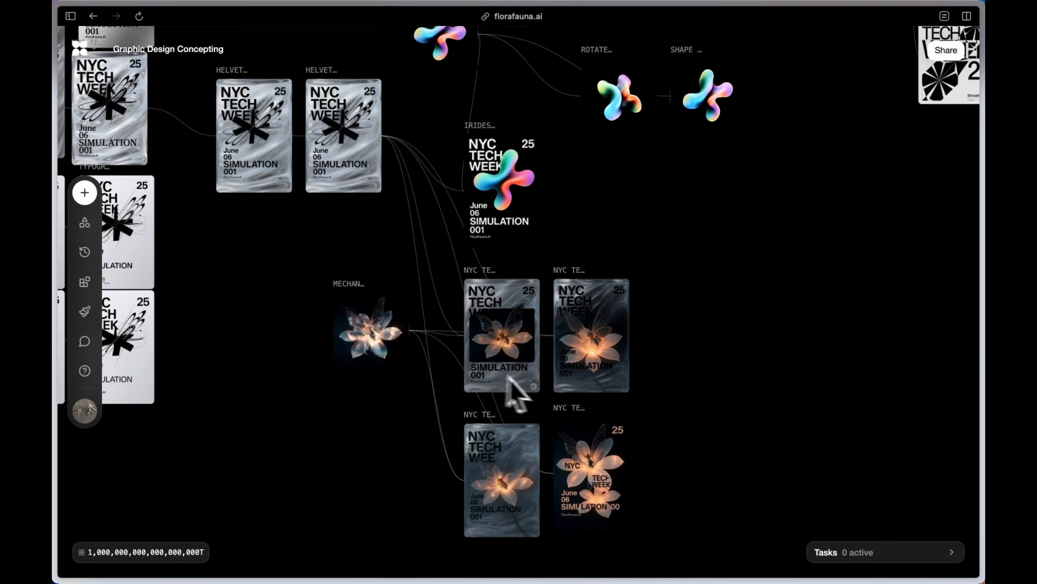
{"action": "scroll", "coordinate": [546, 398], "scroll_direction": "down", "scroll_amount": 2}
{"action": "scroll", "coordinate": [546, 407], "scroll_direction": "down", "scroll_amount": 3}
{"action": "scroll", "coordinate": [549, 412], "scroll_direction": "up", "scroll_amount": 5}
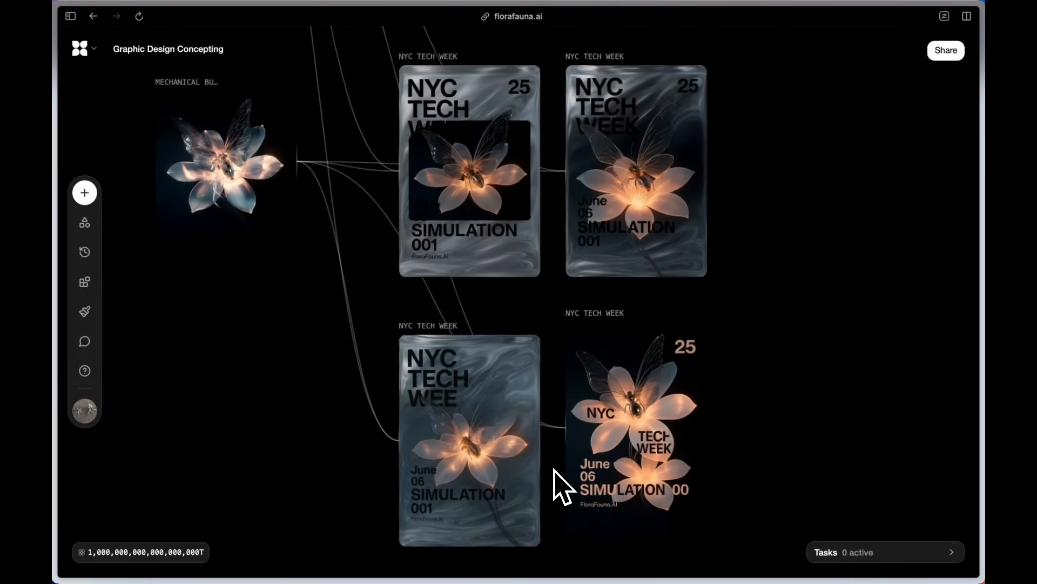
{"action": "scroll", "coordinate": [555, 468], "scroll_direction": "up", "scroll_amount": 1}
{"action": "scroll", "coordinate": [555, 470], "scroll_direction": "up", "scroll_amount": 15}
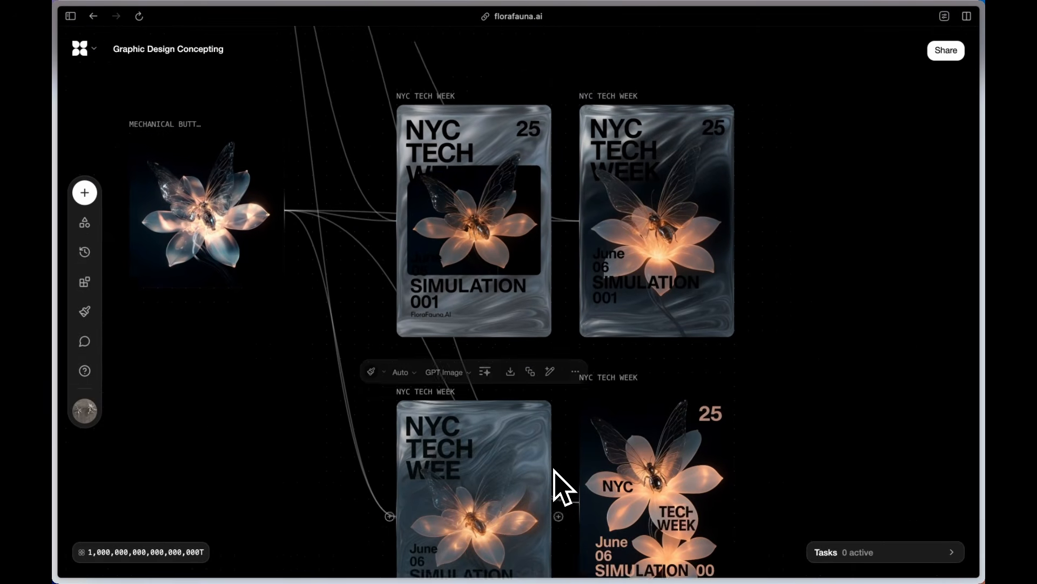
{"action": "scroll", "coordinate": [692, 268], "scroll_direction": "up", "scroll_amount": 5}
{"action": "scroll", "coordinate": [692, 267], "scroll_direction": "right", "scroll_amount": 3}
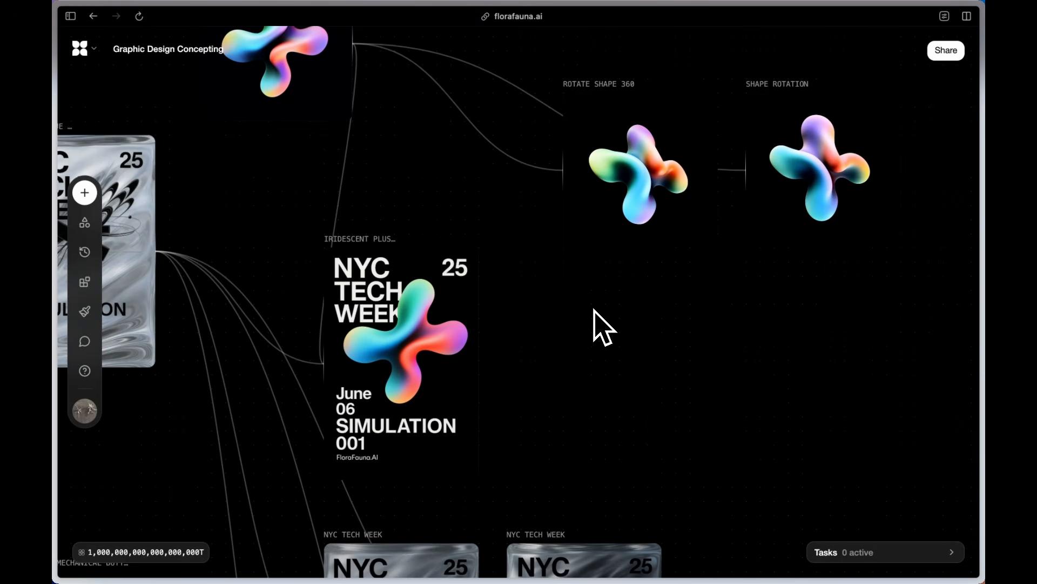
{"action": "scroll", "coordinate": [599, 325], "scroll_direction": "down", "scroll_amount": 10}
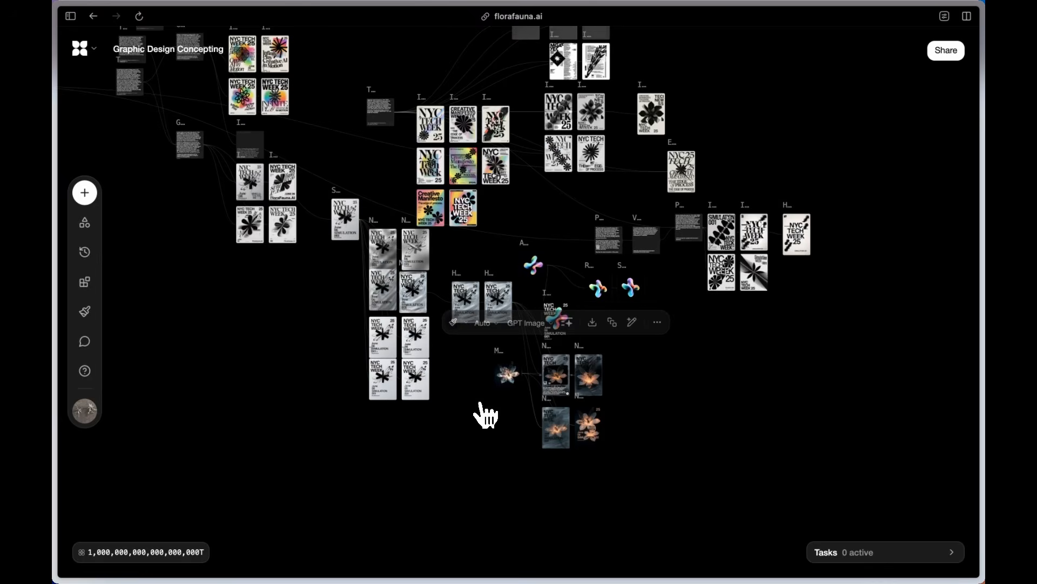
{"action": "scroll", "coordinate": [480, 402], "scroll_direction": "up", "scroll_amount": 3}
{"action": "scroll", "coordinate": [489, 421], "scroll_direction": "up", "scroll_amount": 2}
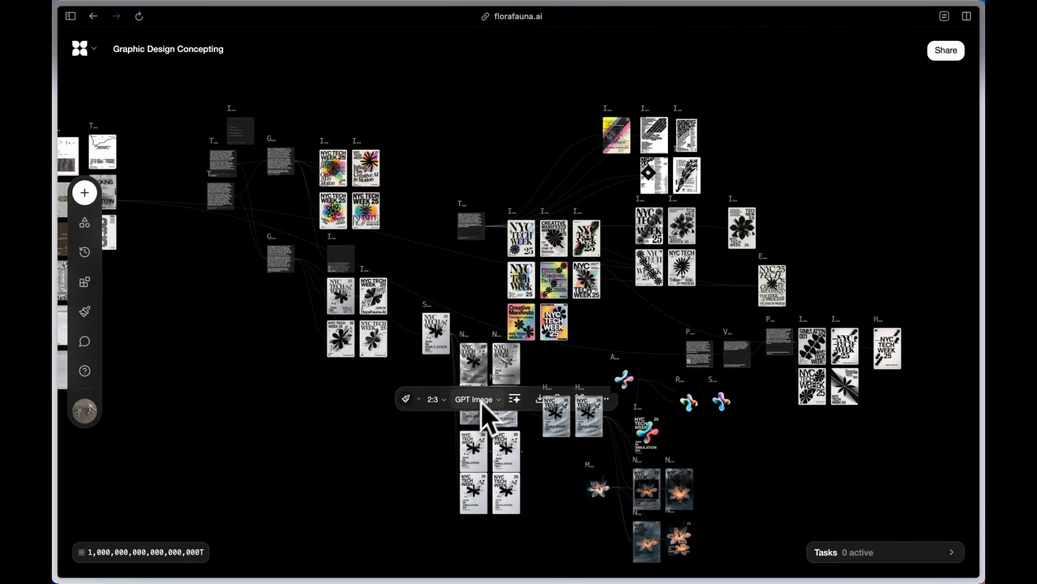